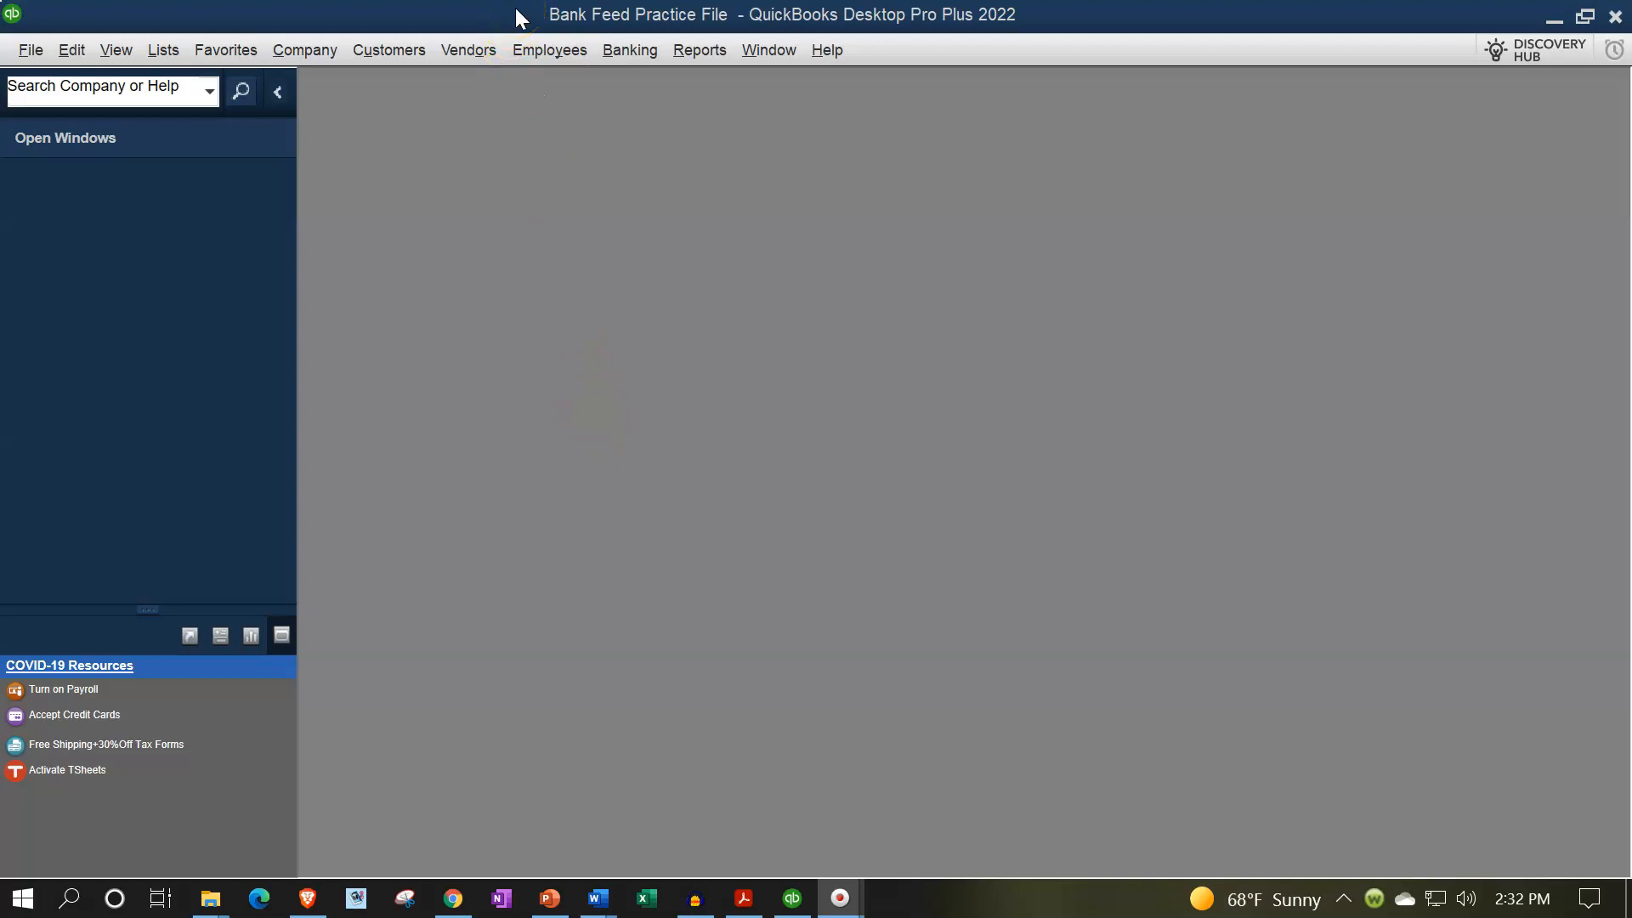
# - Show the open window list, then open the company Home Page and maximize it
pyautogui.click(110, 46)
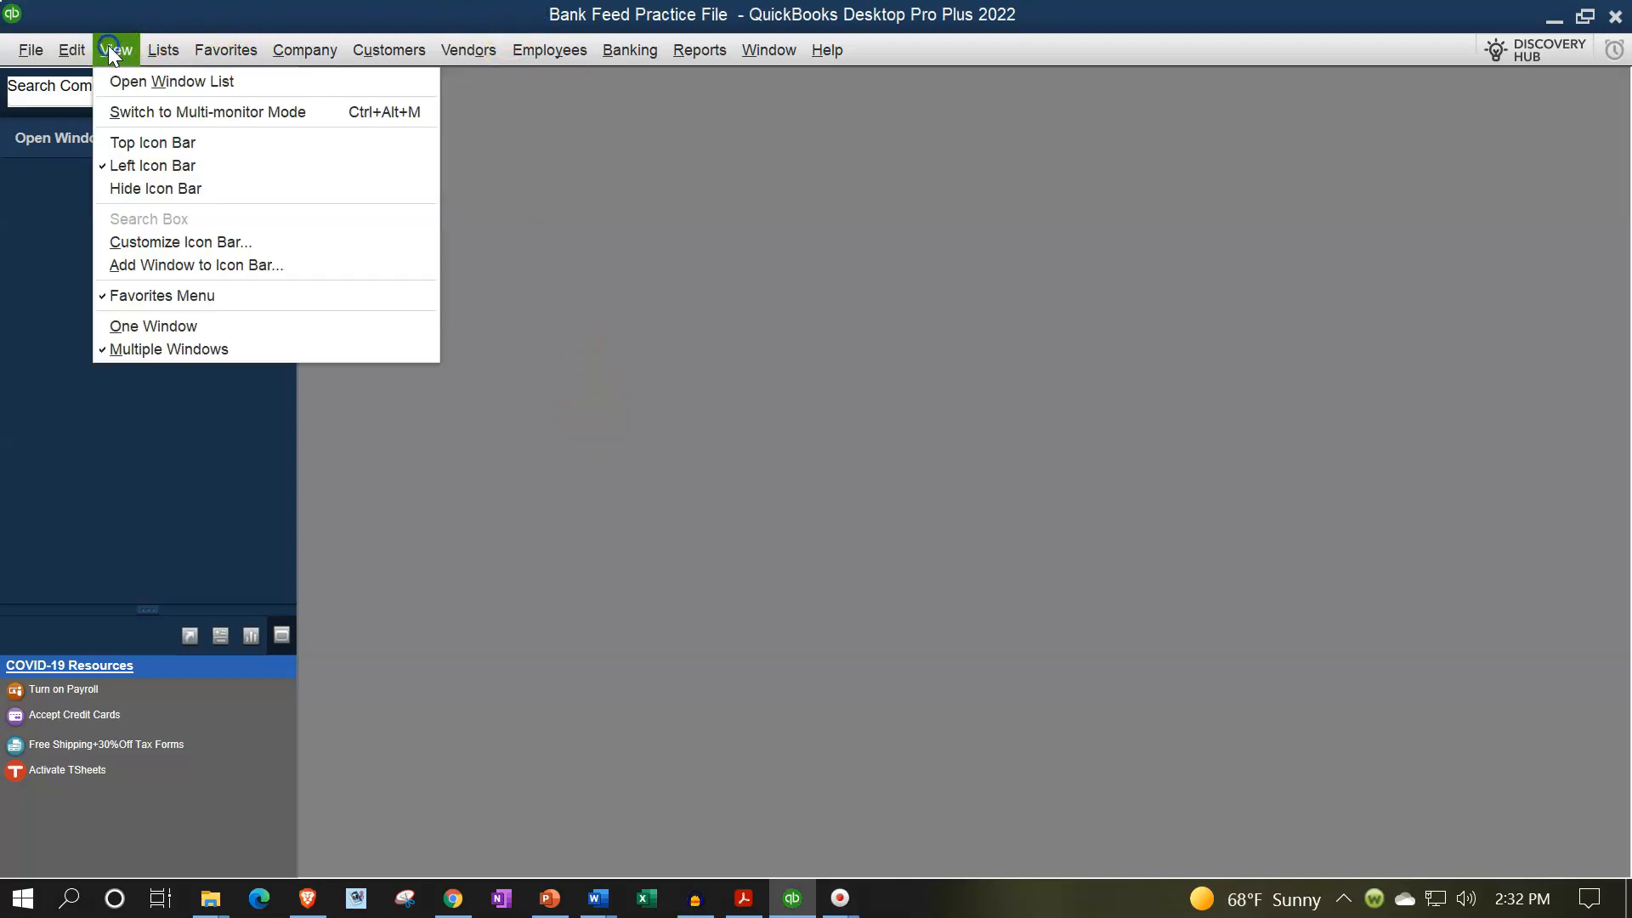
pyautogui.click(120, 83)
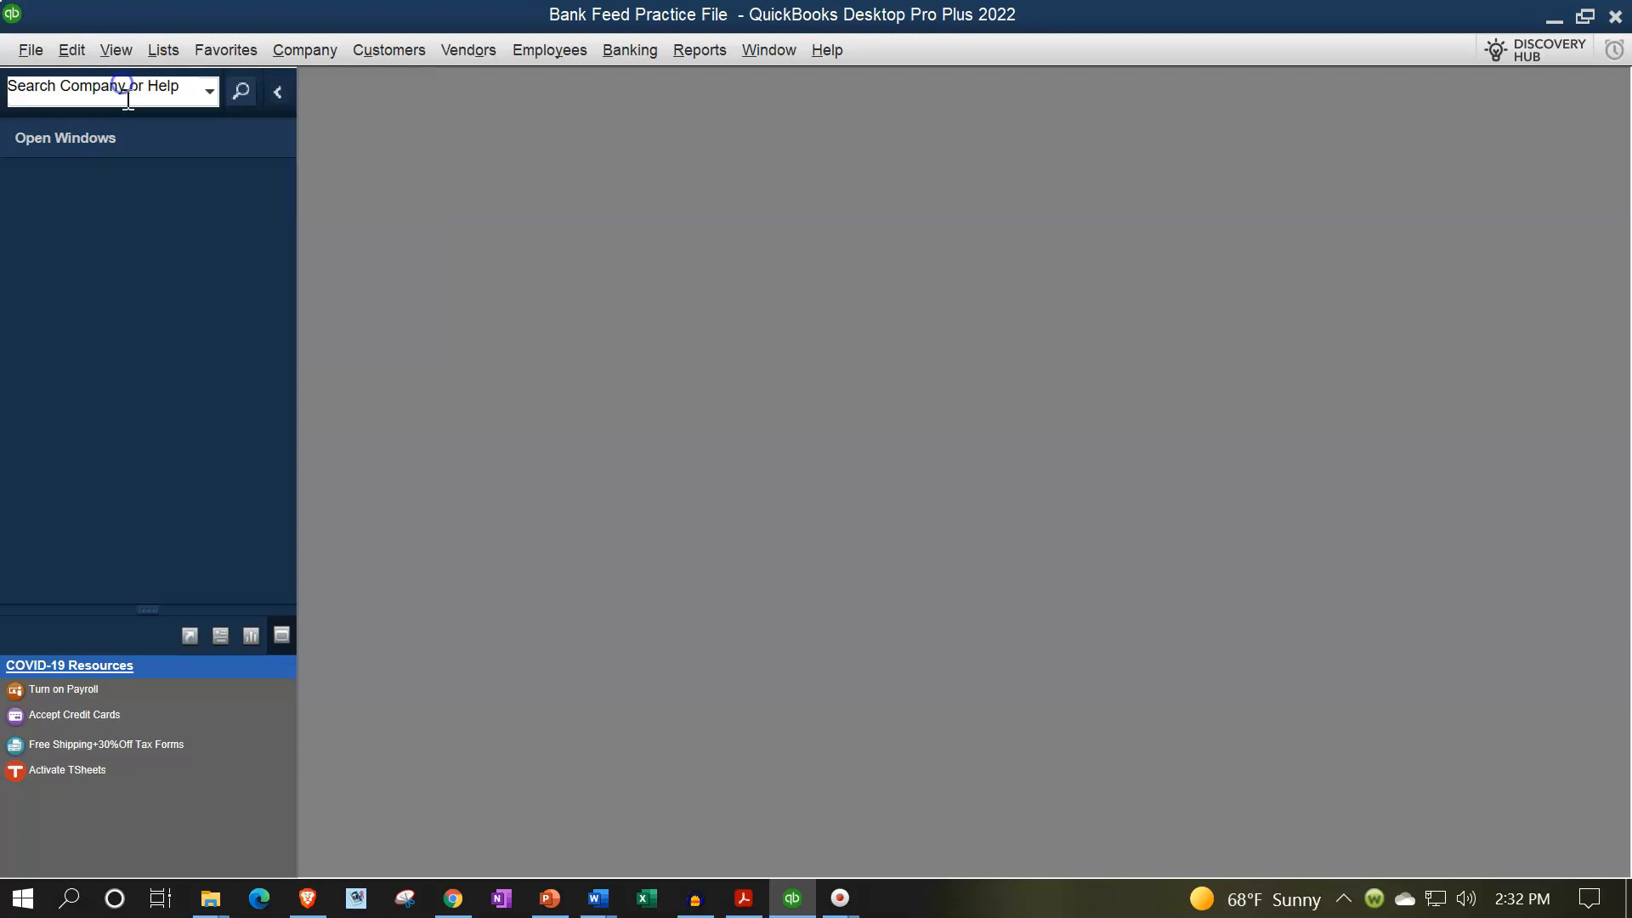
pyautogui.click(326, 61)
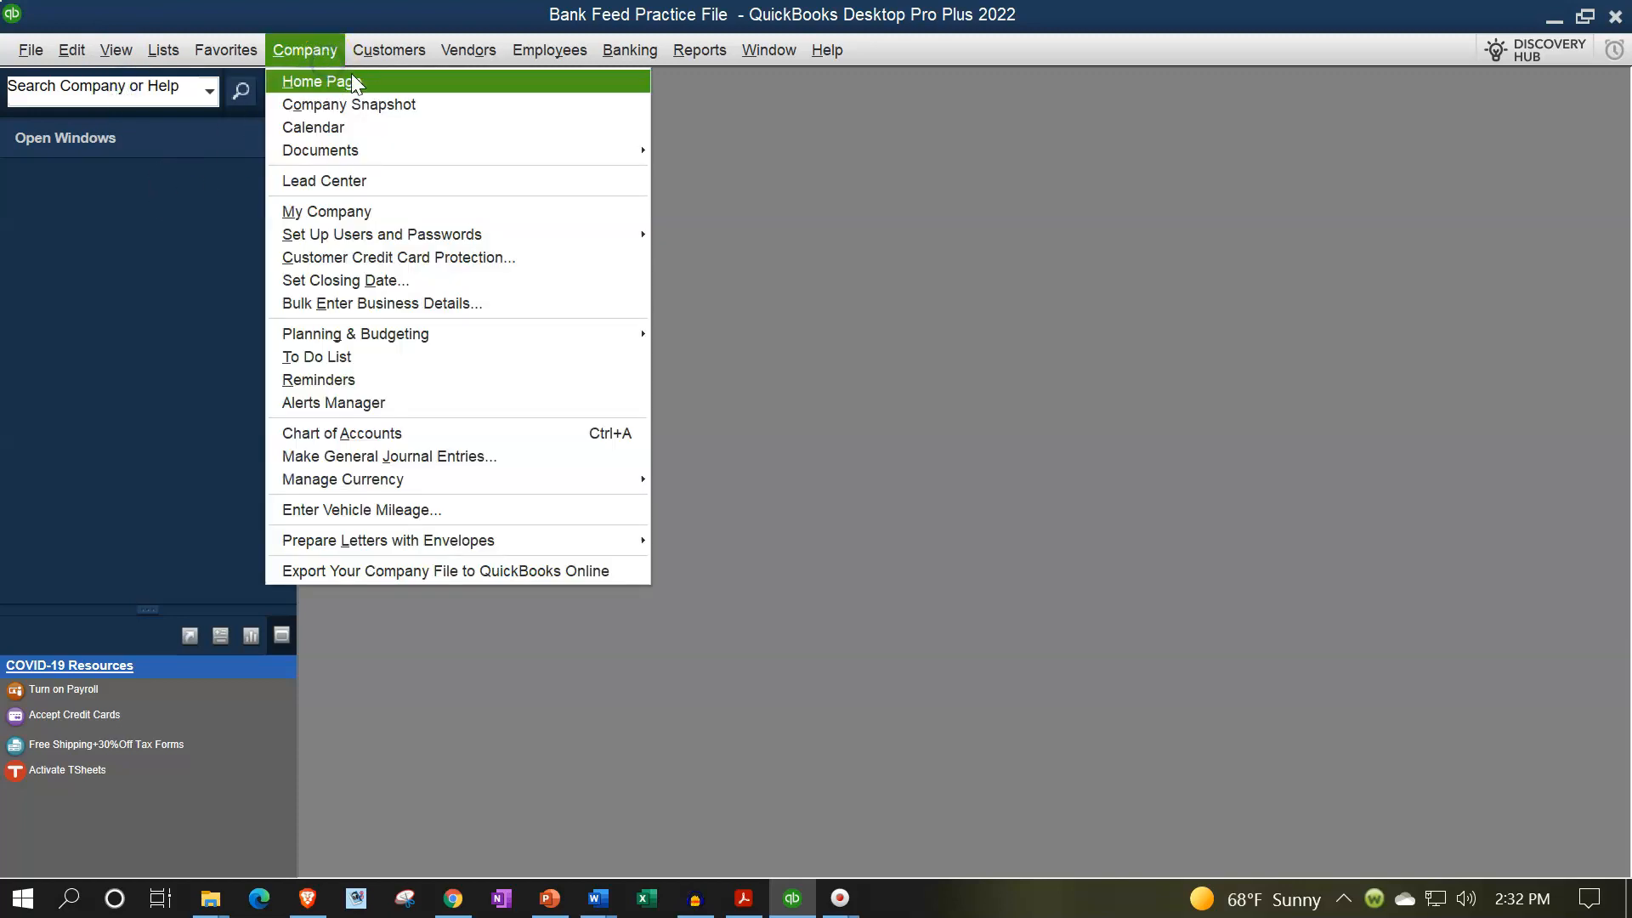
pyautogui.click(361, 76)
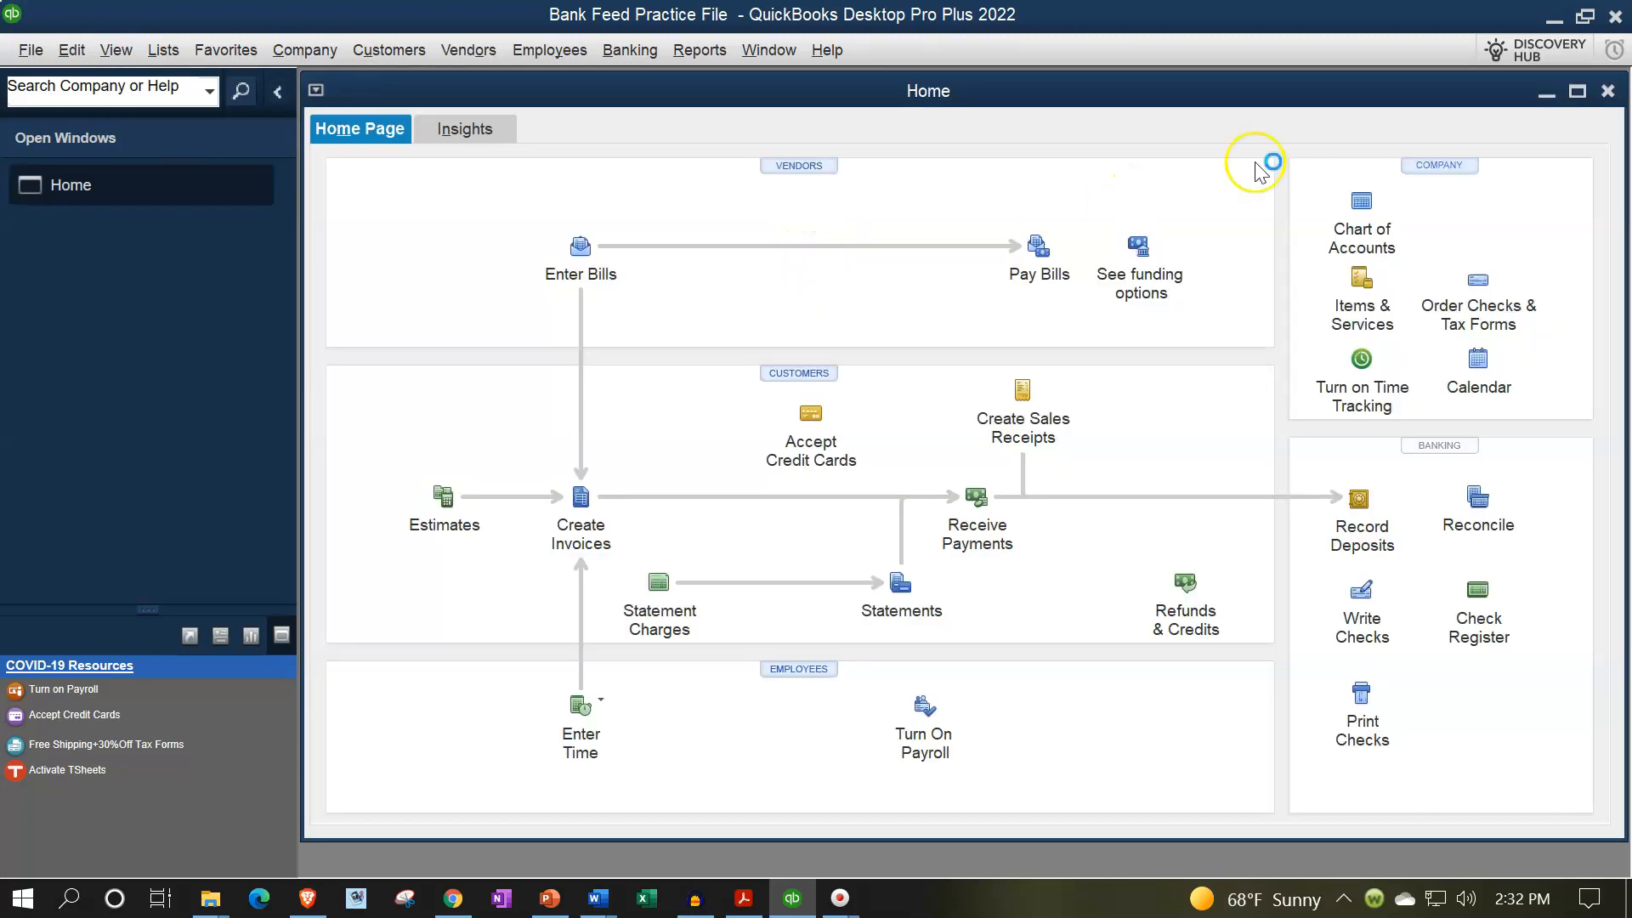
pyautogui.click(1579, 90)
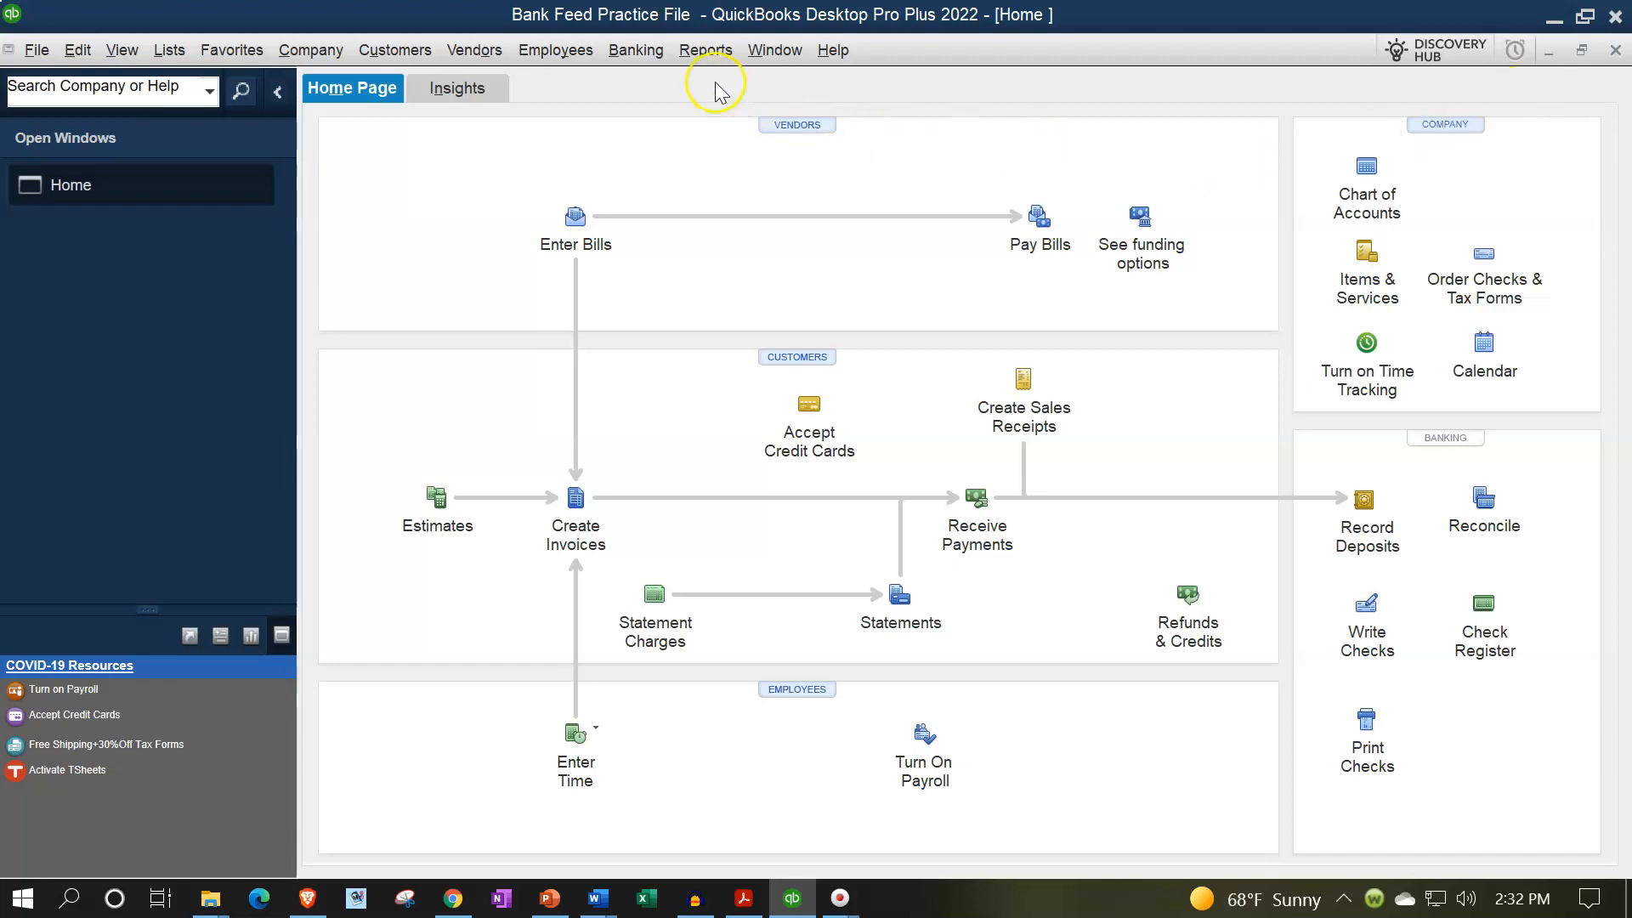
# - Look through the Bank Feeds options for setting up an account feed and importing a Web Connect file
pyautogui.click(660, 59)
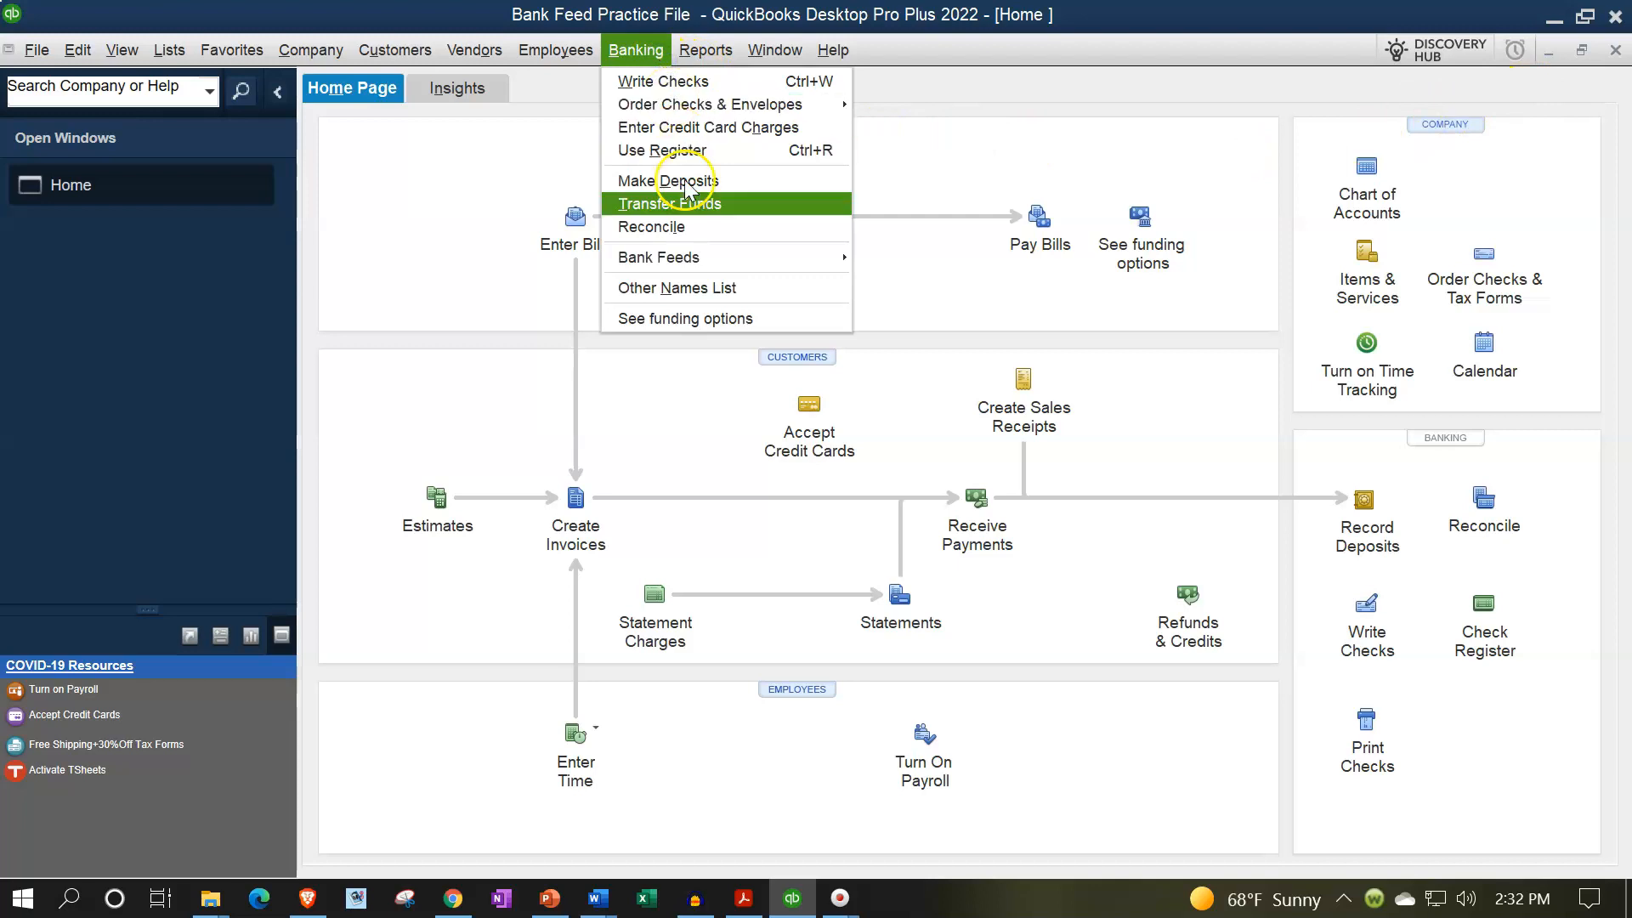
pyautogui.moveTo(714, 257)
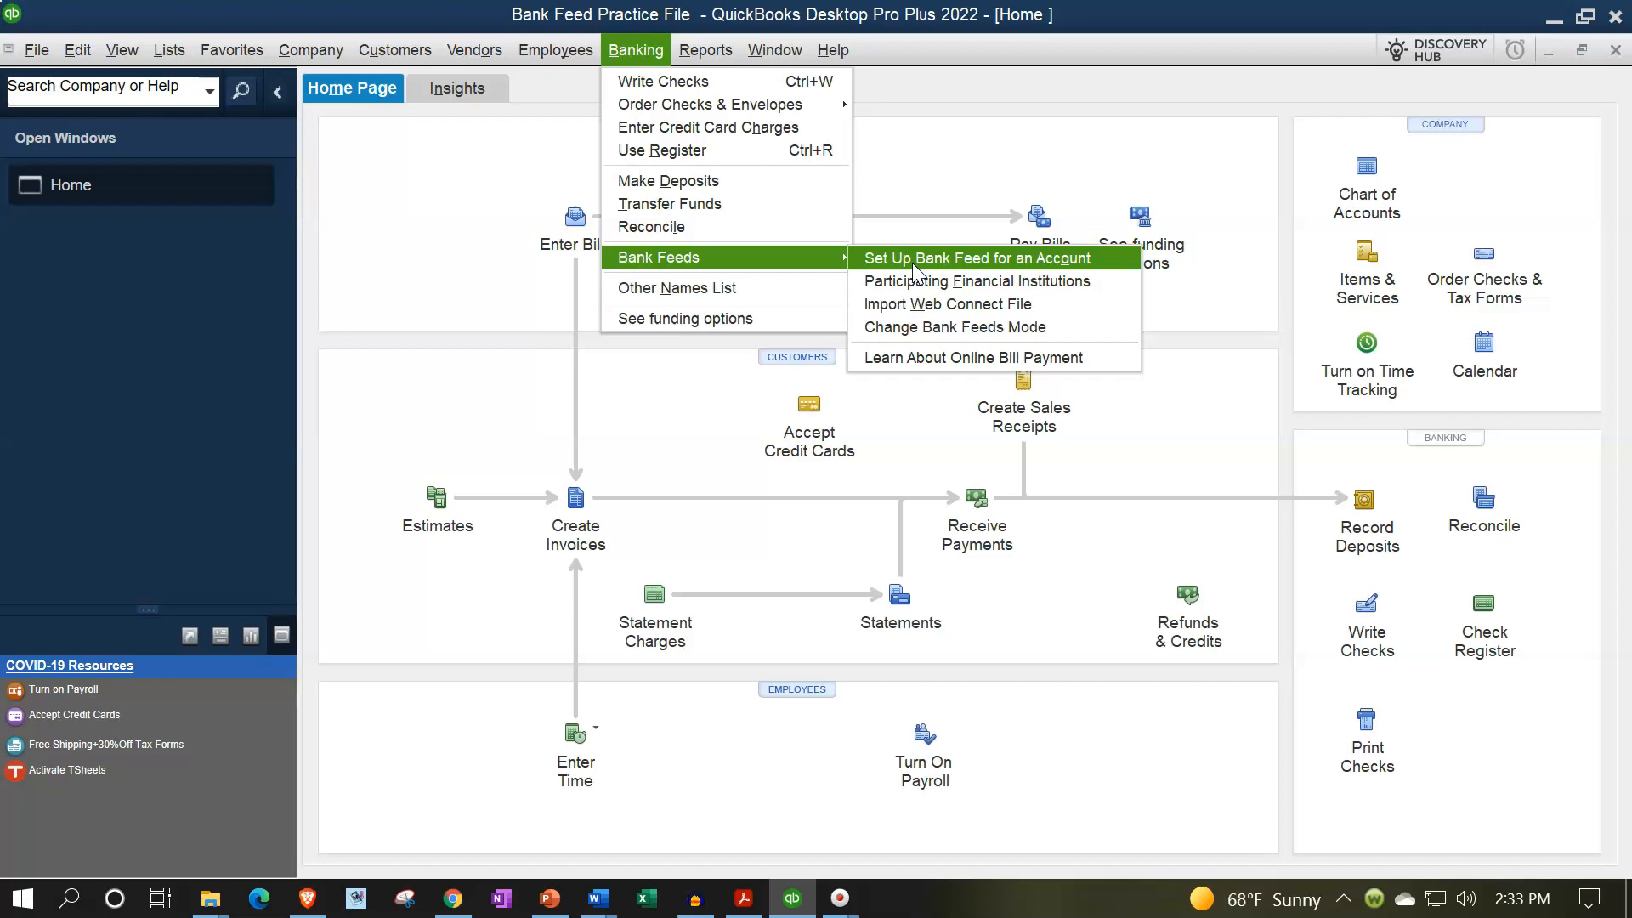
pyautogui.click(890, 314)
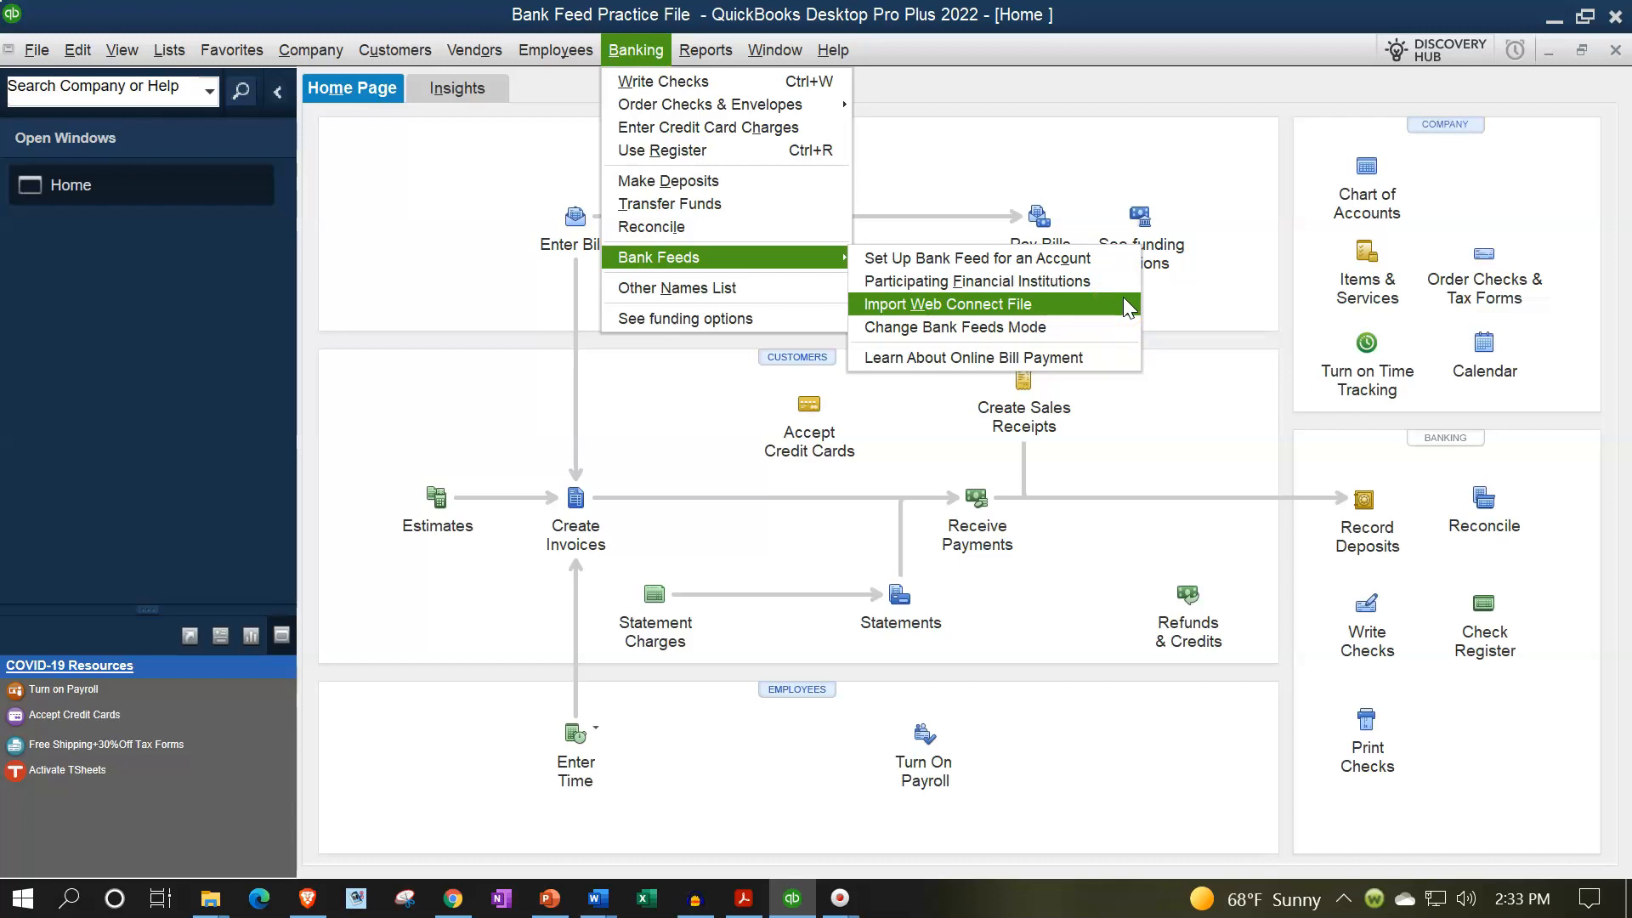
# - Review where the Wells Fargo website offers Download Account Activity under account management
pyautogui.click(486, 422)
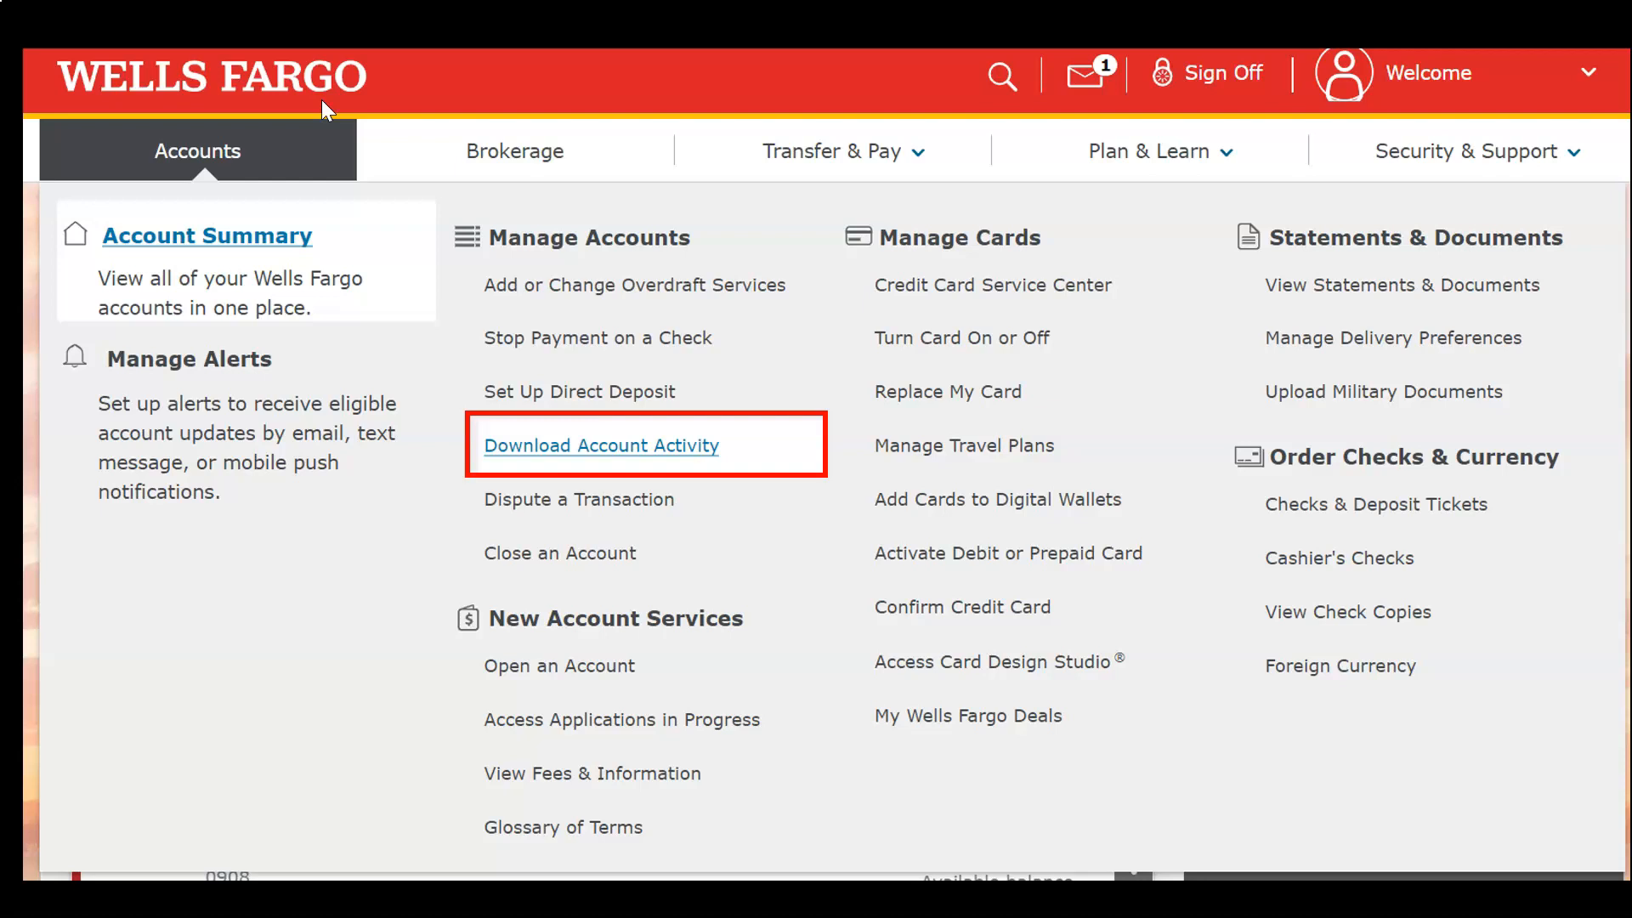
pyautogui.click(280, 161)
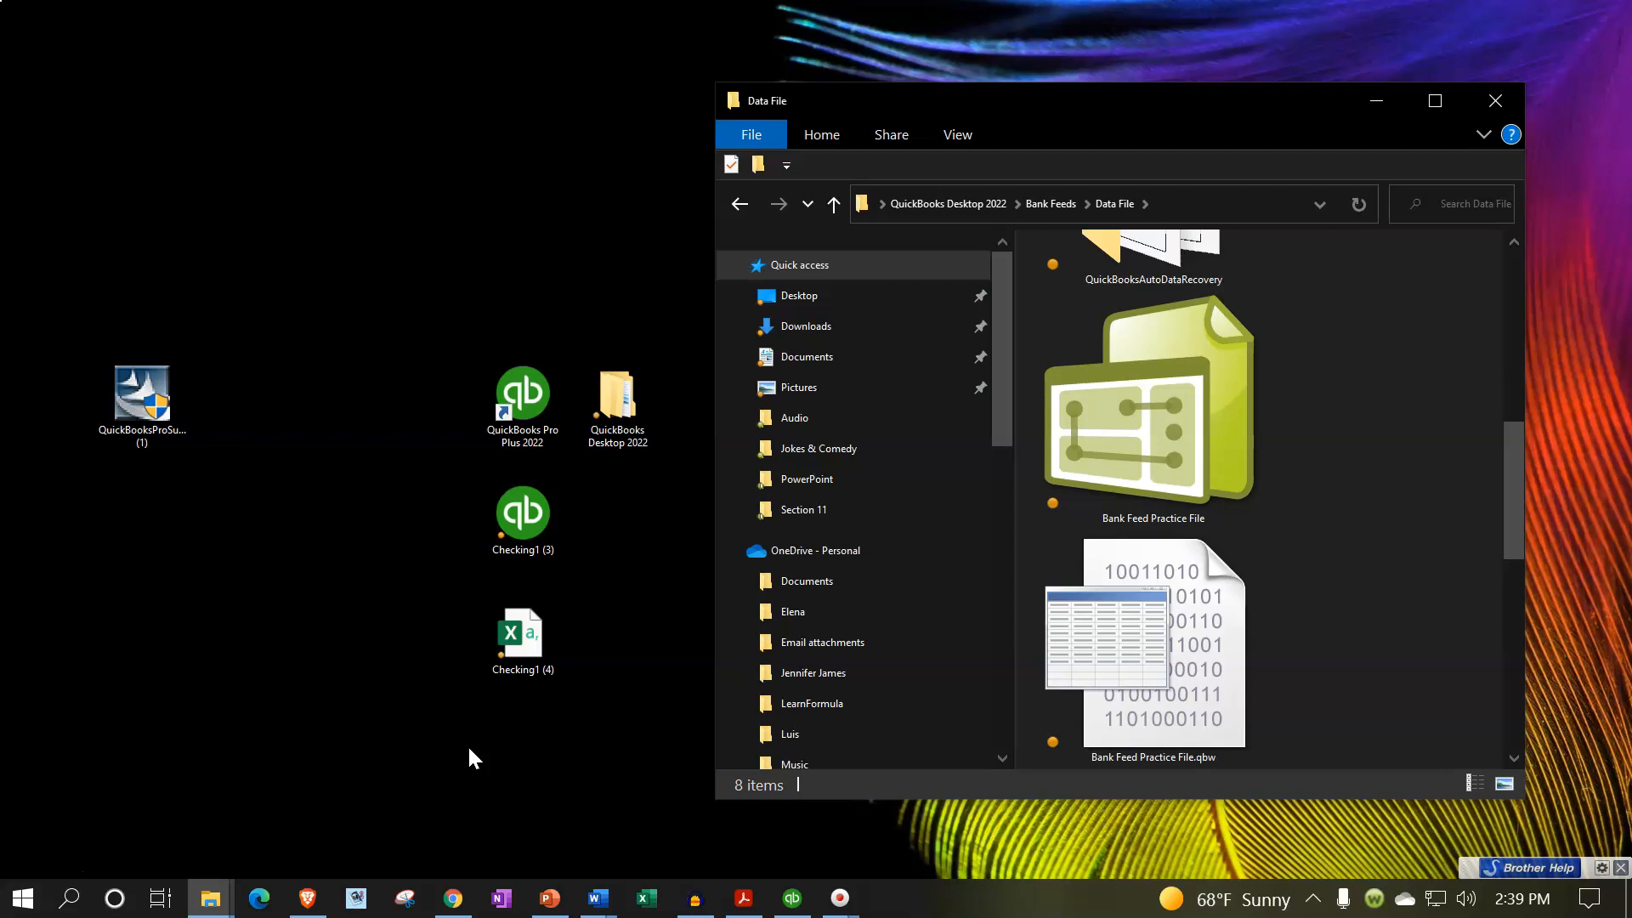
# - View the properties of the Checking1 (3) file on the desktop to check its file type, then close them
pyautogui.click(561, 534)
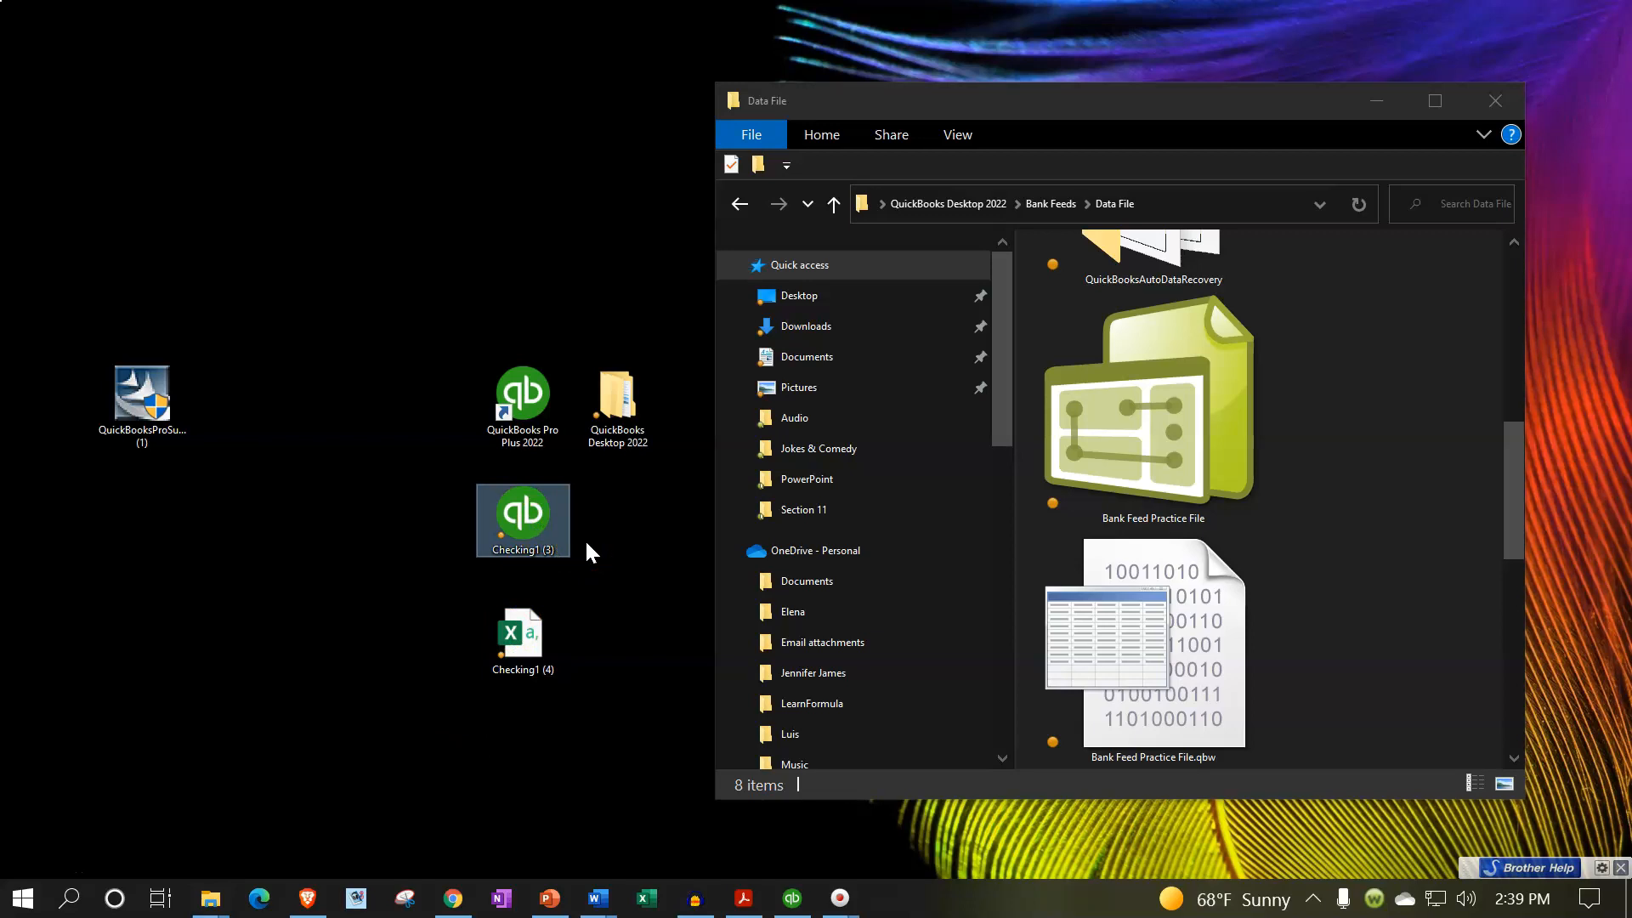
pyautogui.rightClick(501, 508)
pyautogui.click(575, 852)
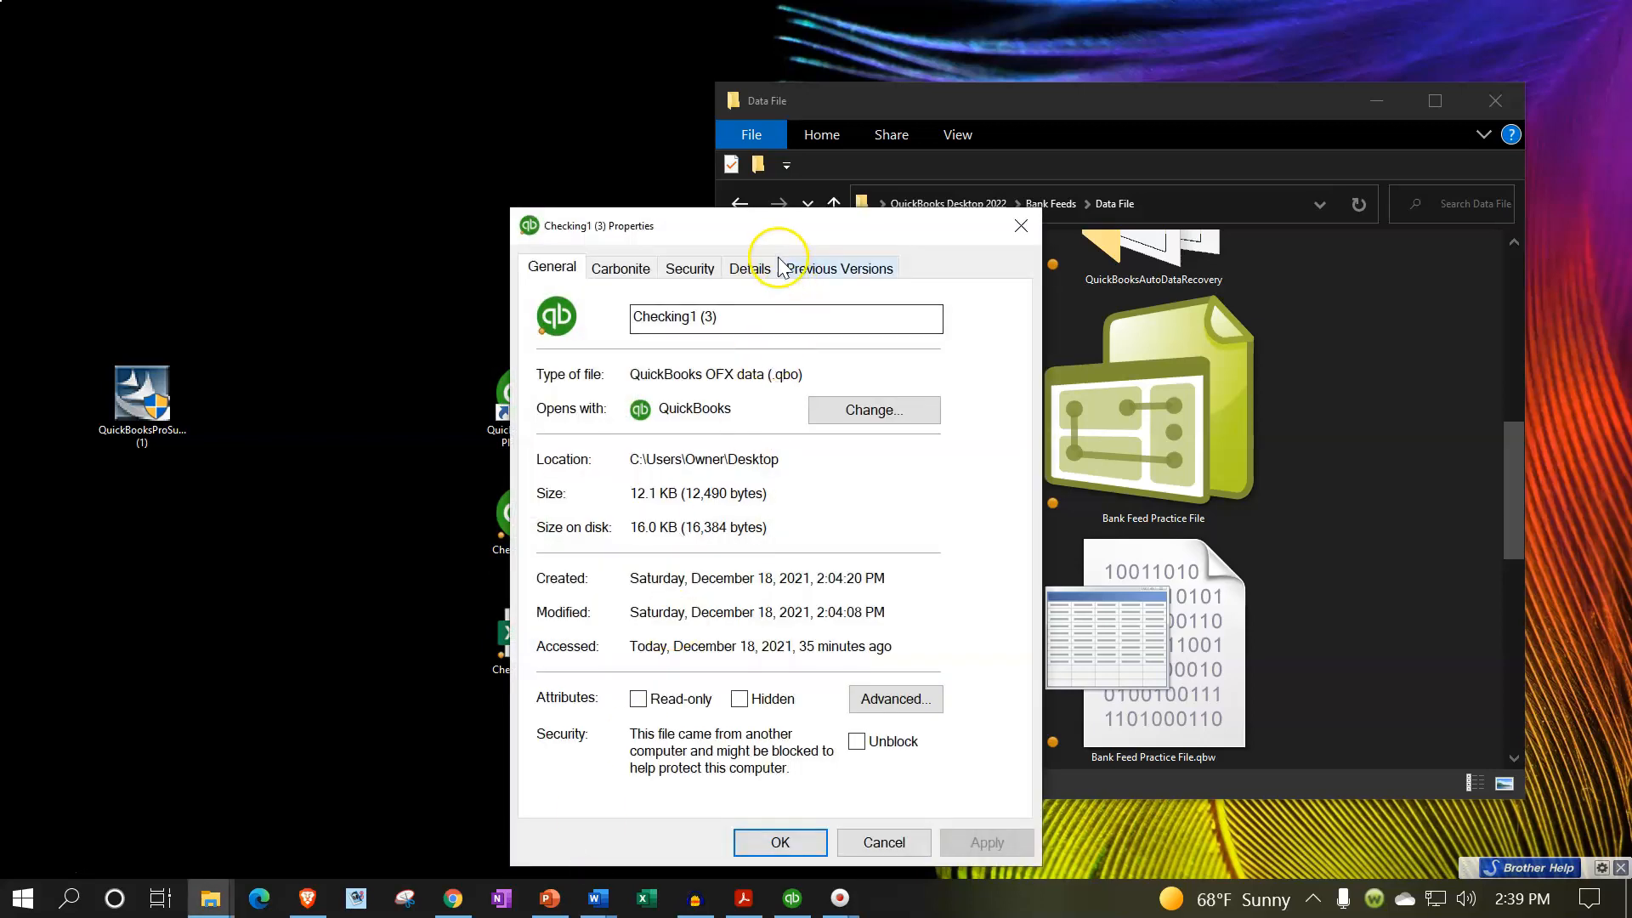
pyautogui.moveTo(778, 244); pyautogui.dragTo(1011, 192)
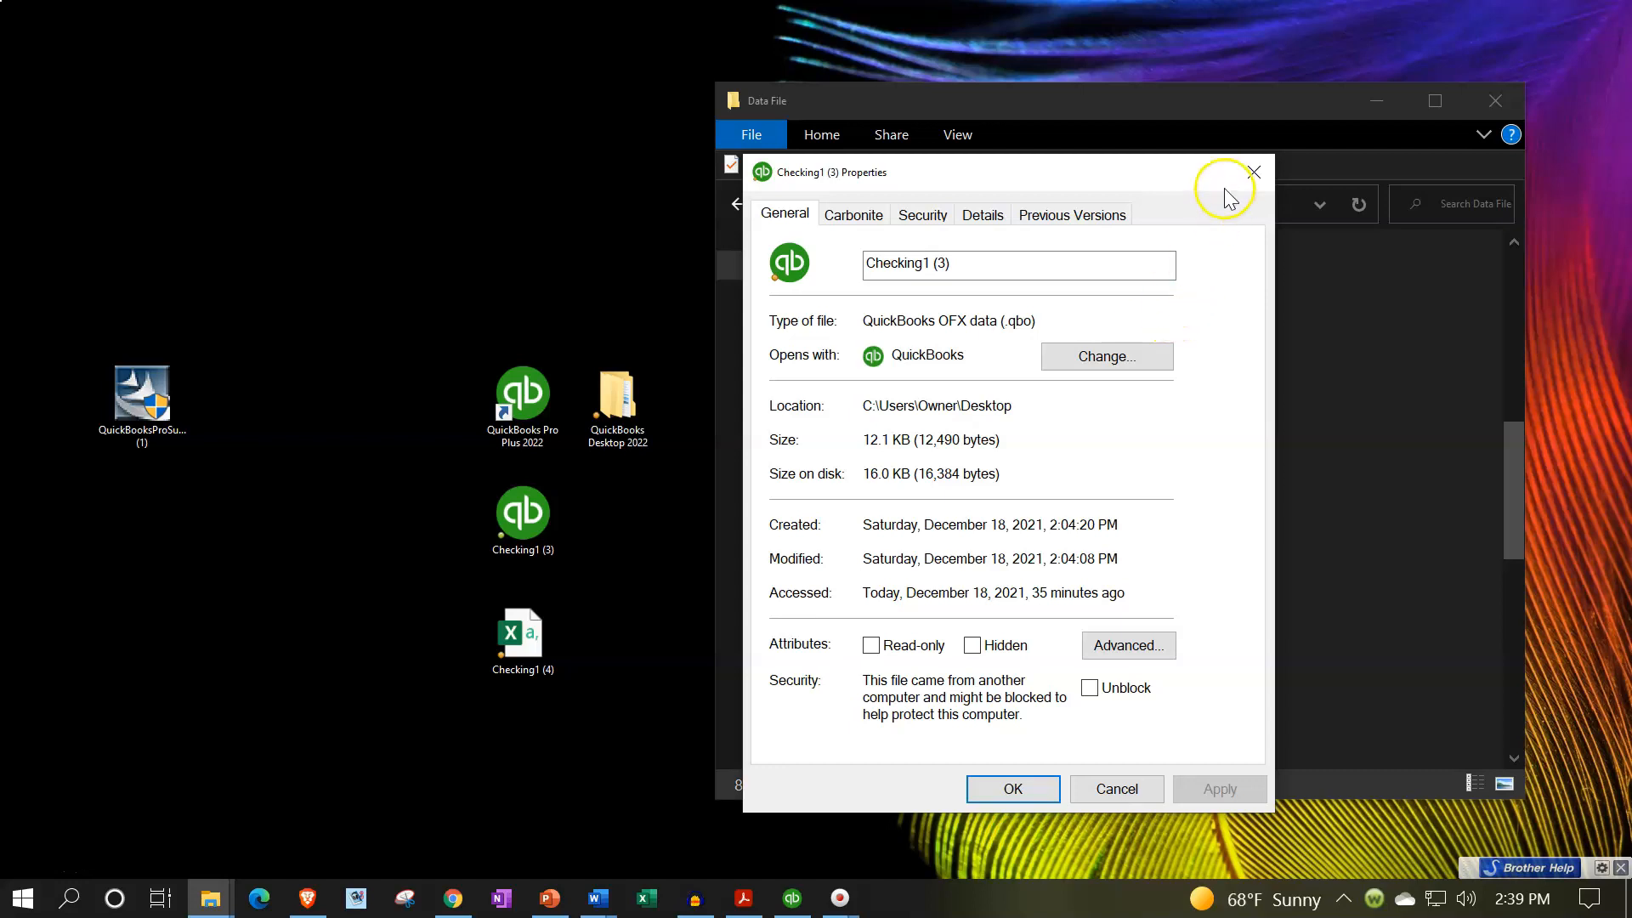
pyautogui.click(1254, 169)
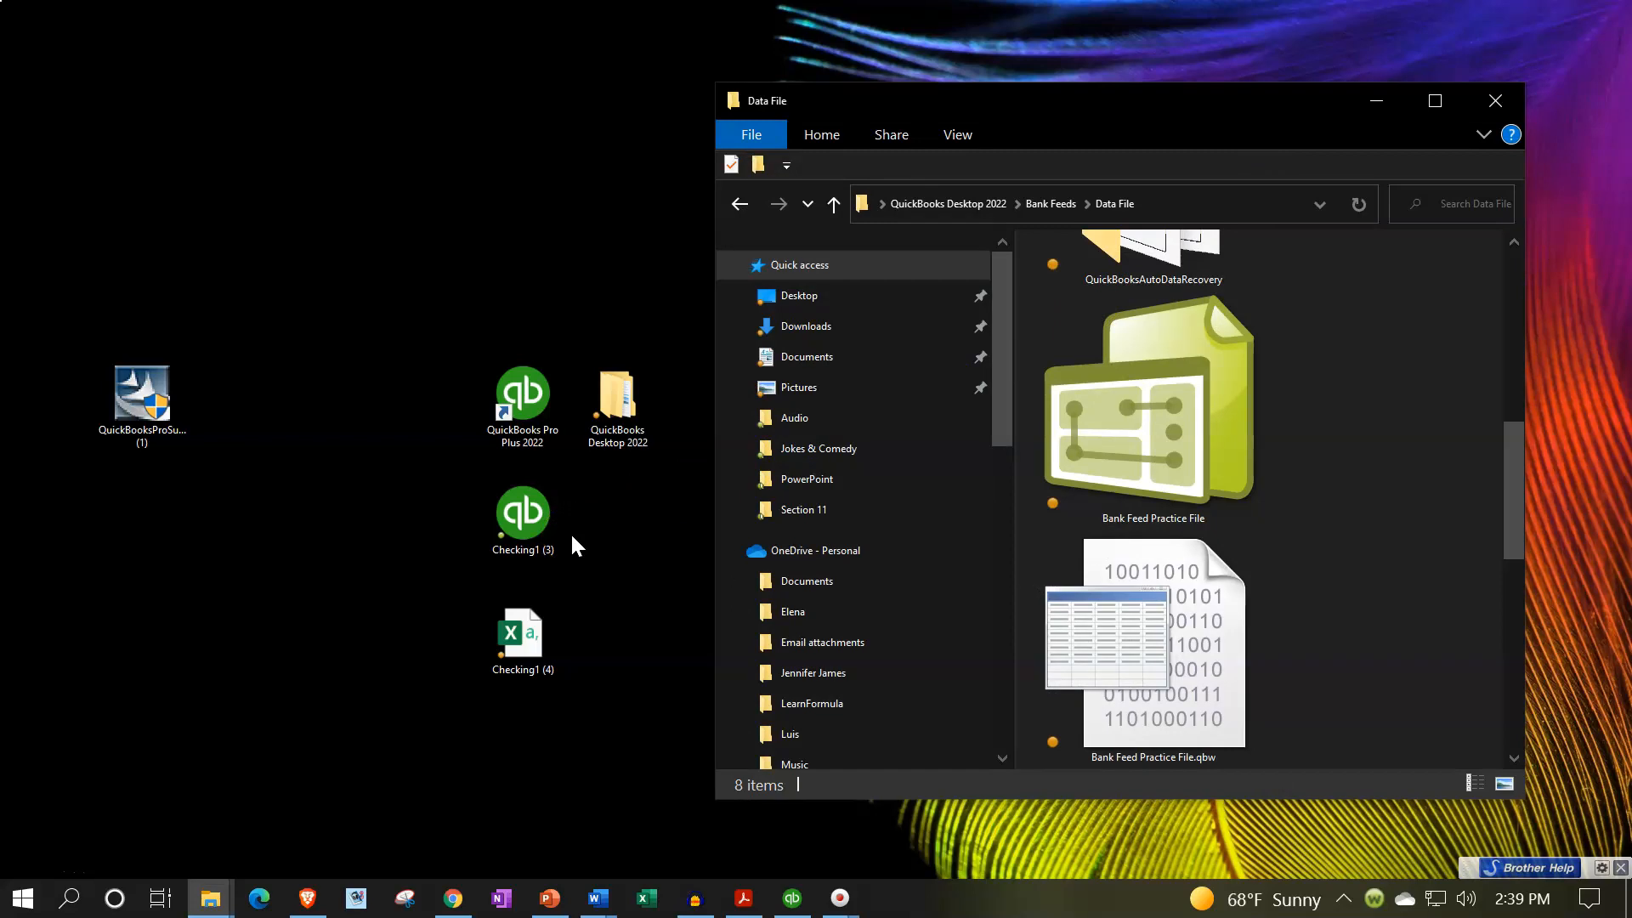
# - Locate the Bank Feed Practice File in the Data File folder and check the file type of Checking1 (4)
pyautogui.click(533, 404)
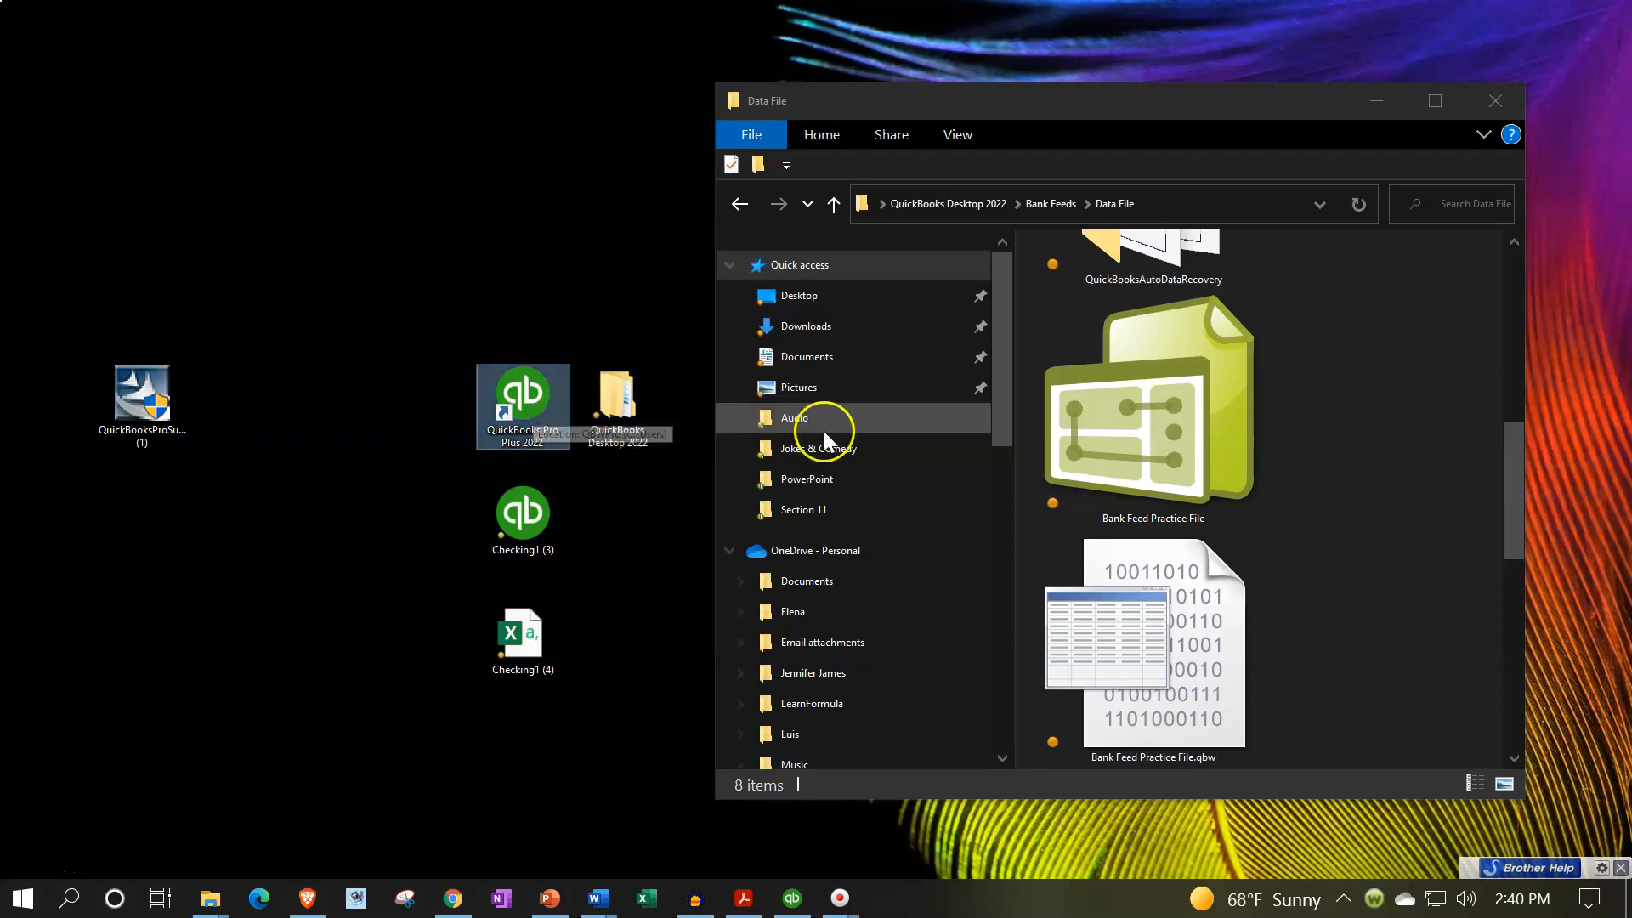
pyautogui.click(1134, 431)
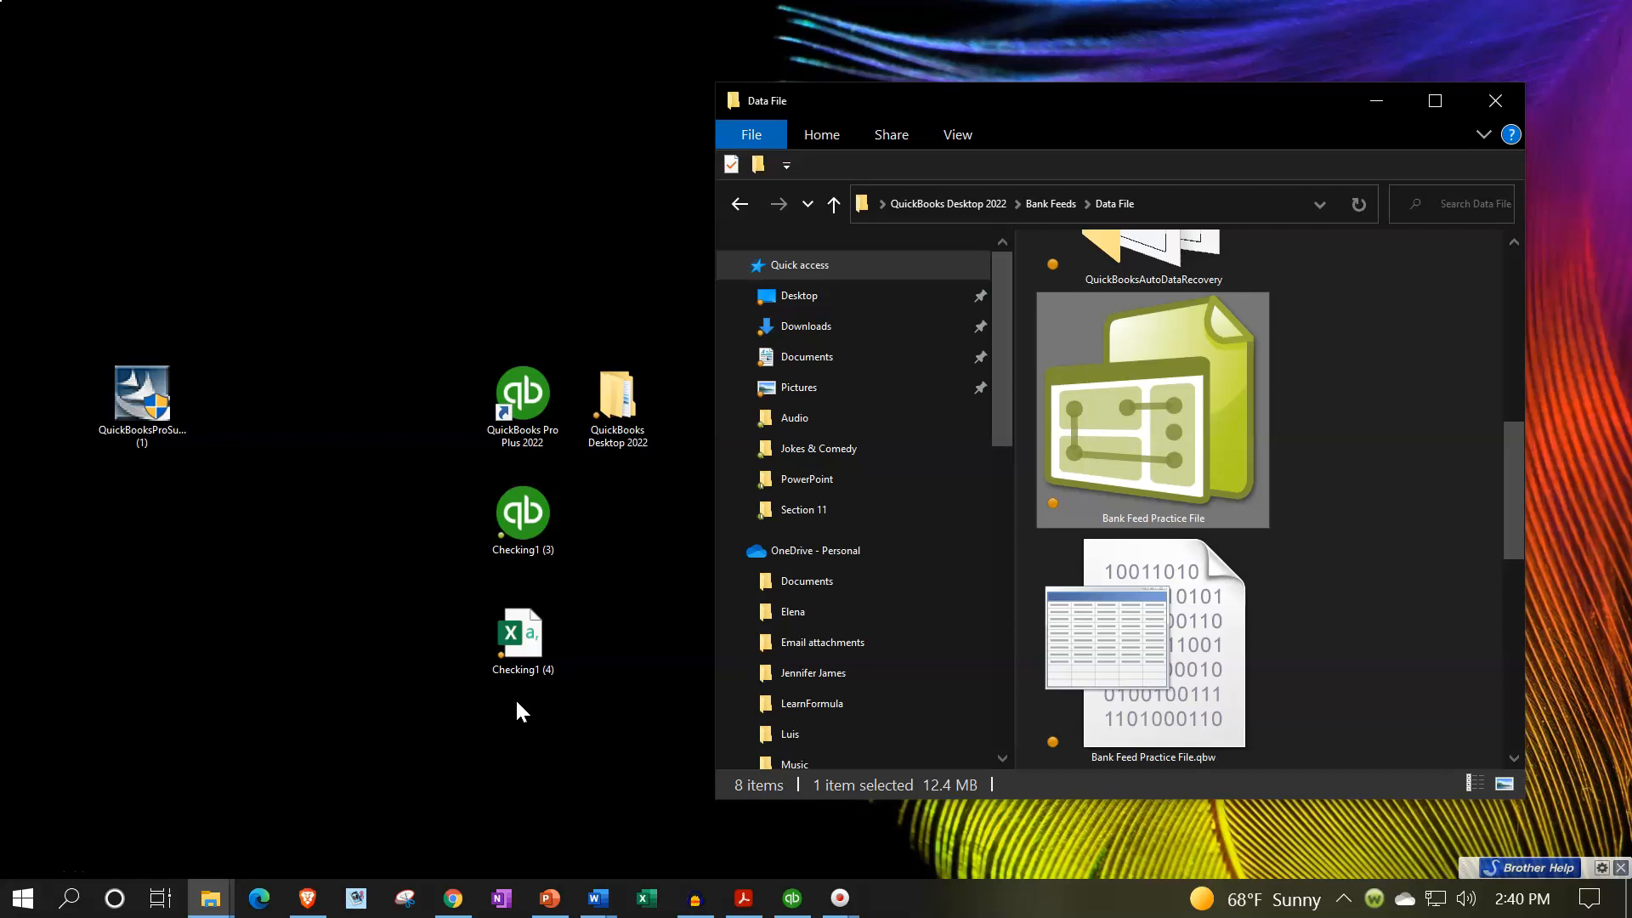
pyautogui.doubleClick(515, 648)
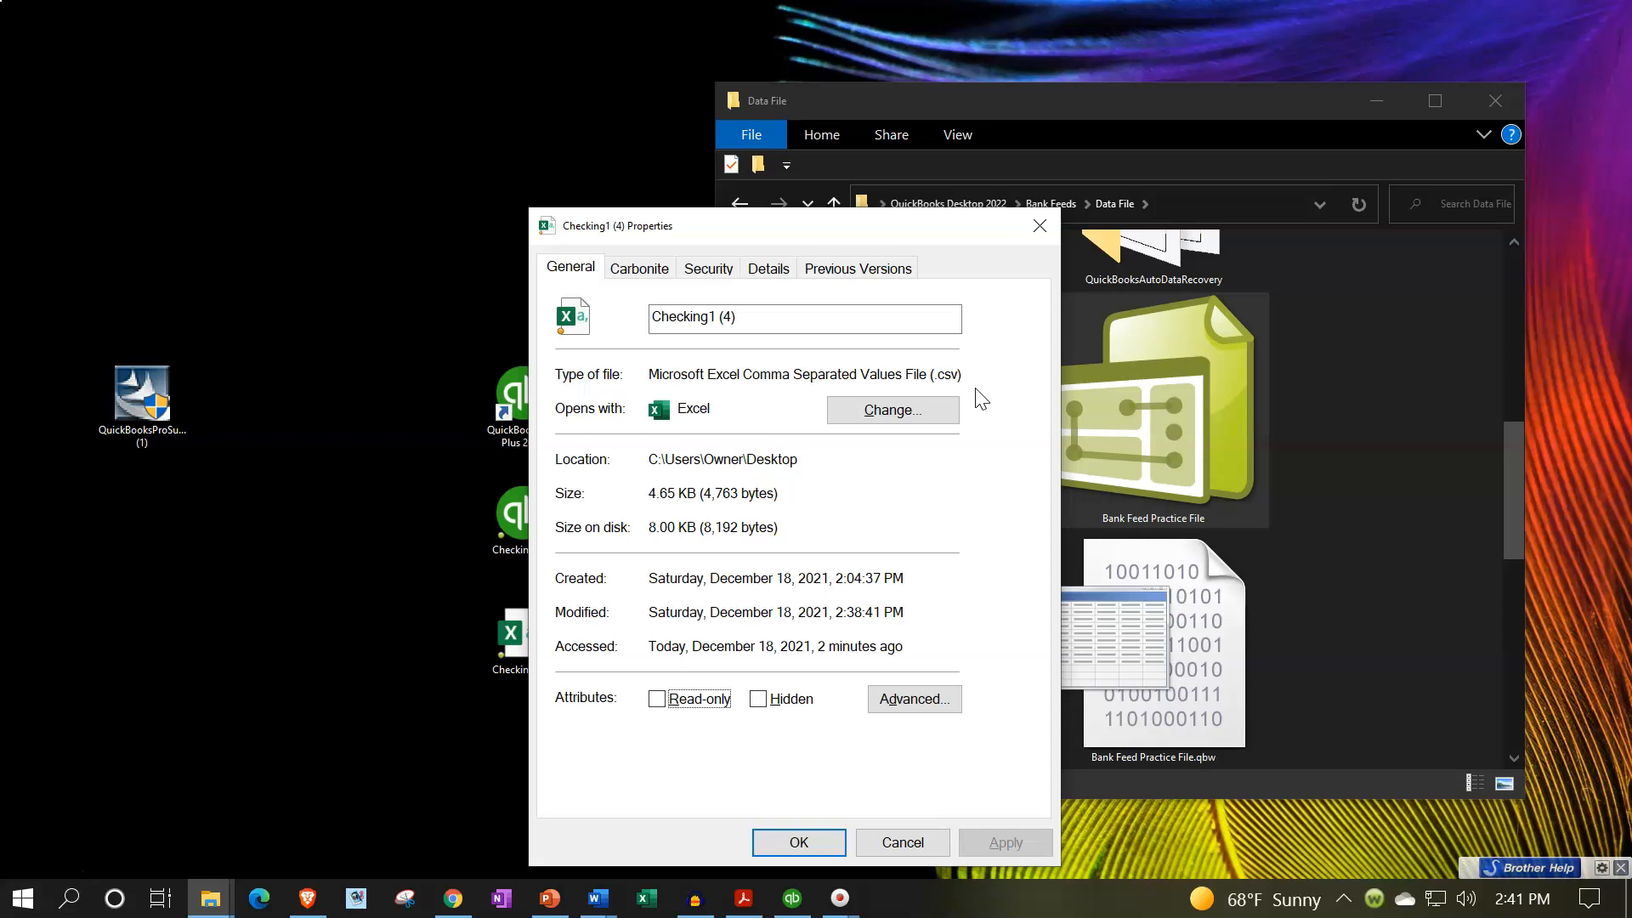
pyautogui.click(1031, 215)
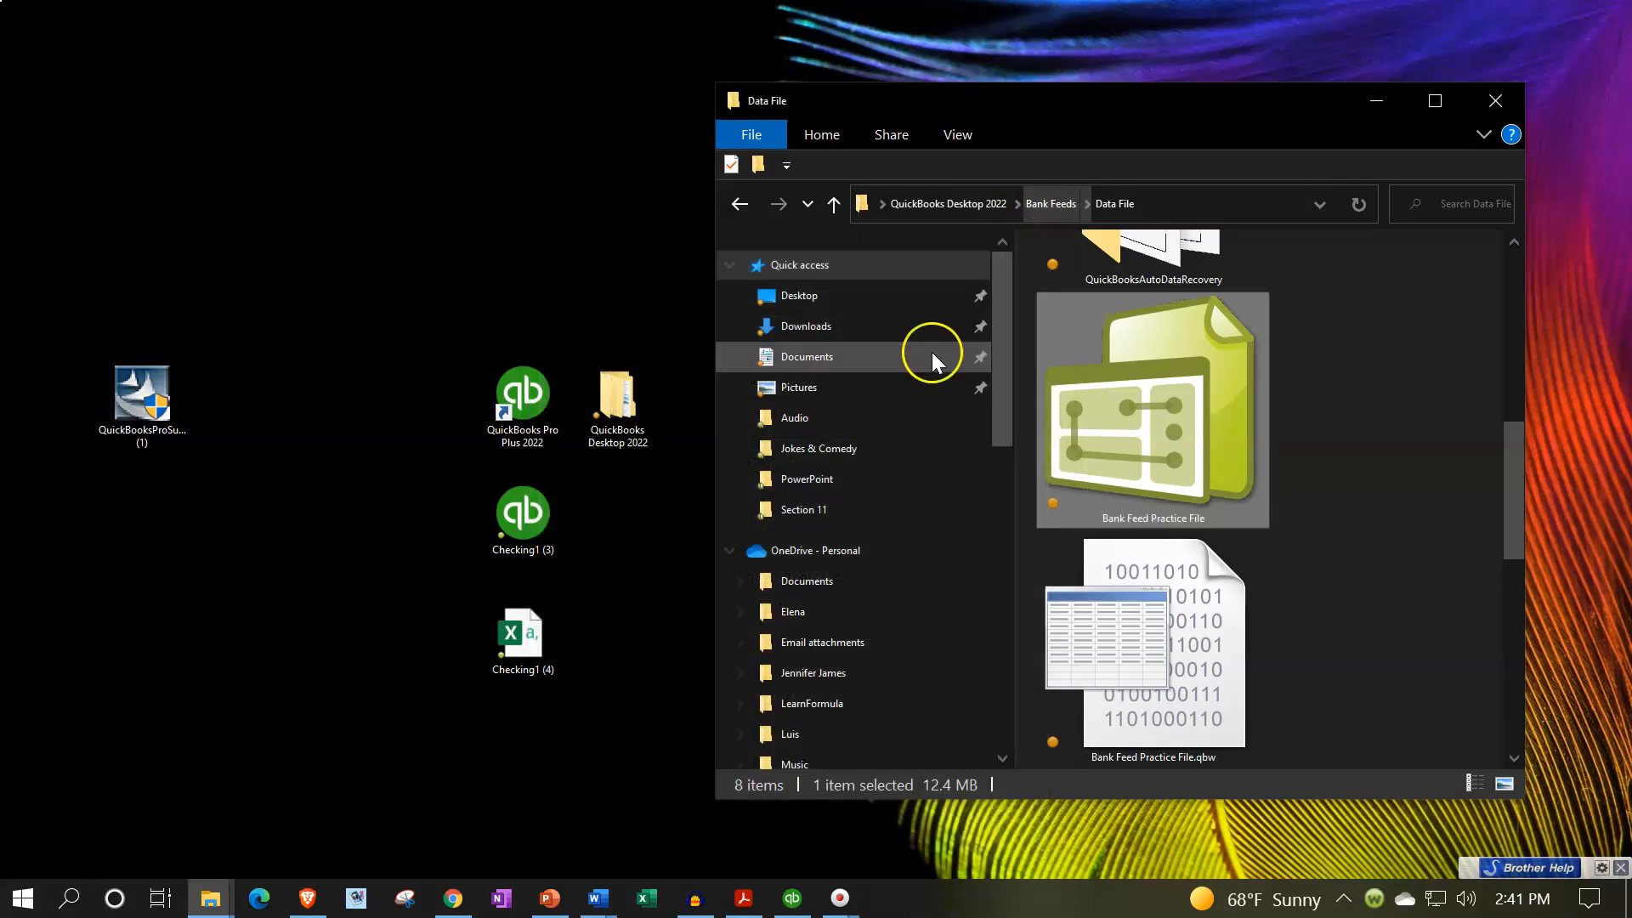
# - Open the Checking1 (4) file in Excel and widen column A to fit its dates
pyautogui.click(518, 633)
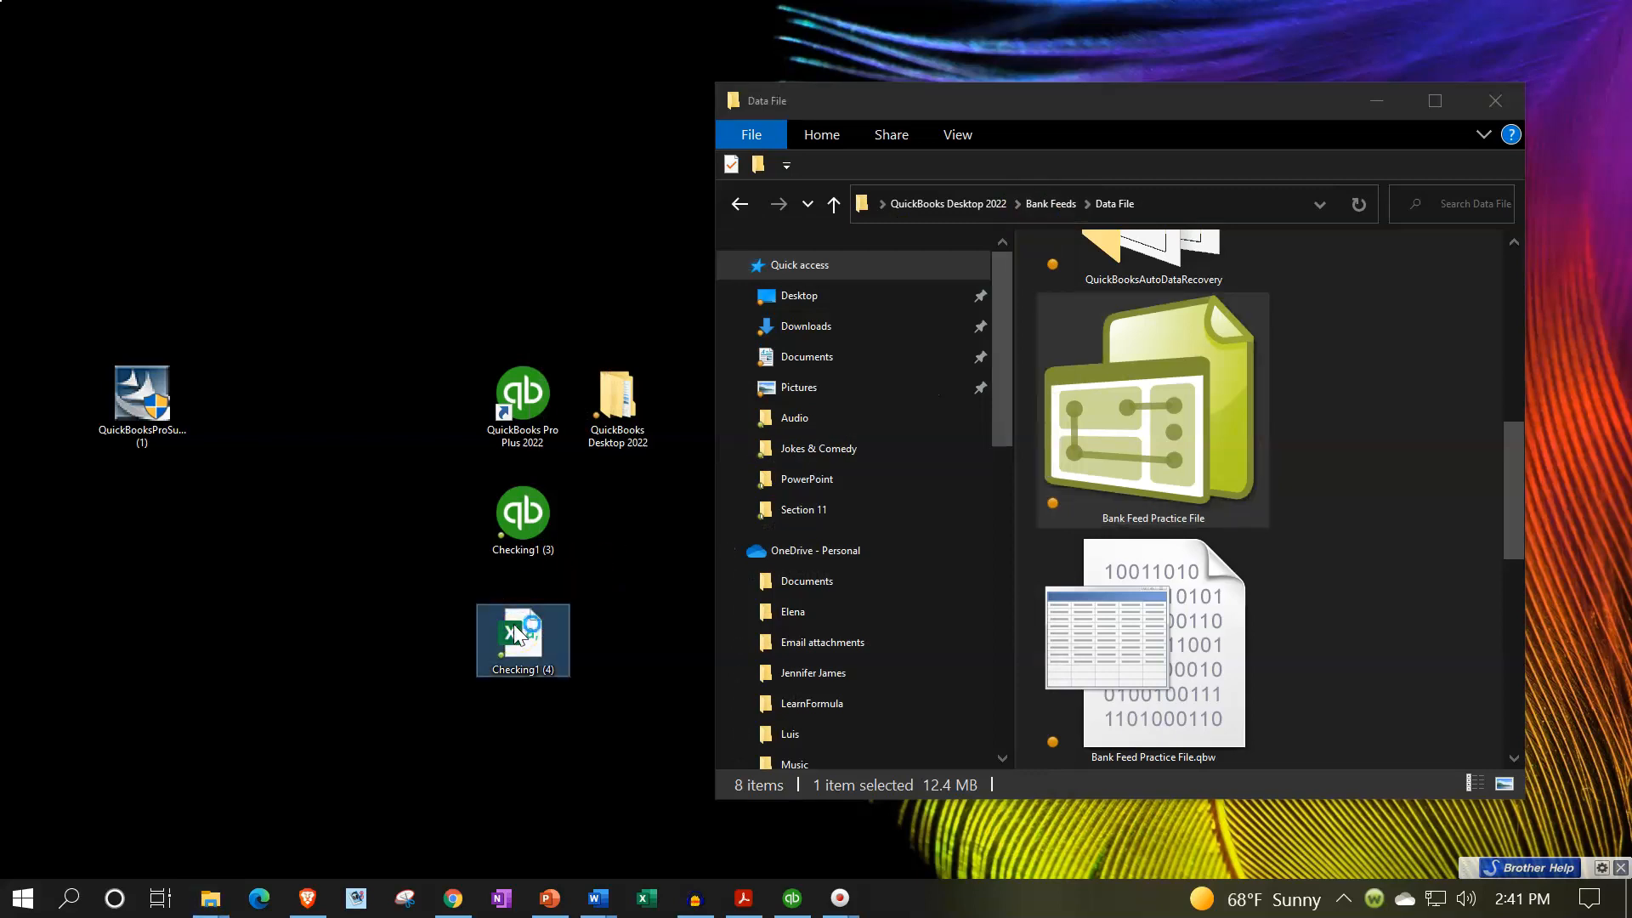
pyautogui.doubleClick(519, 633)
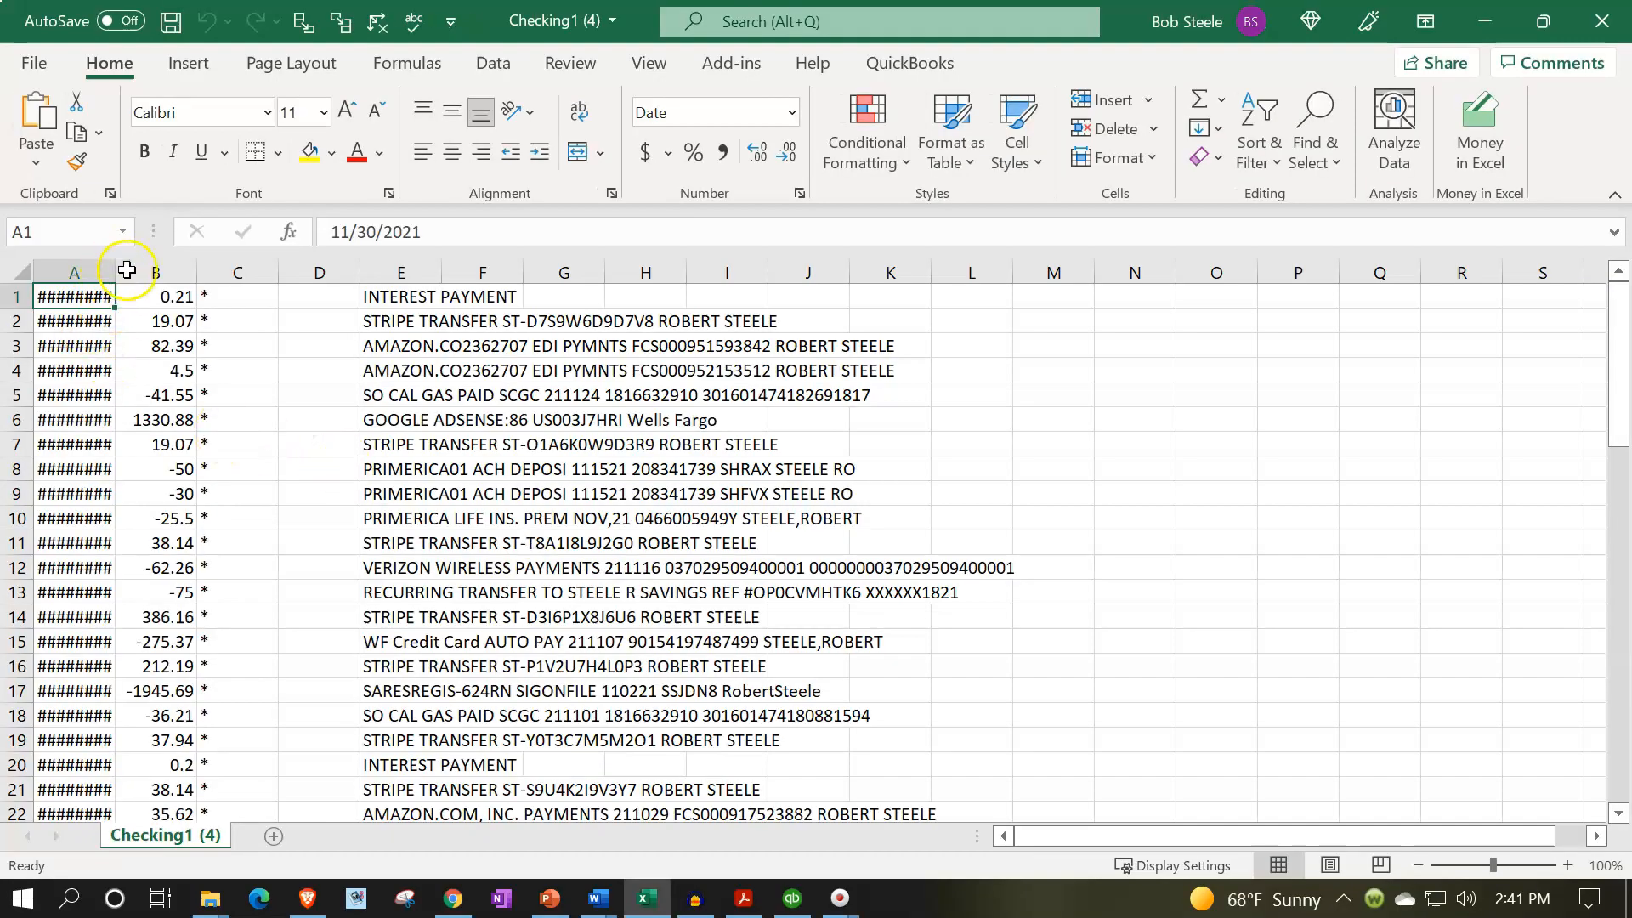
pyautogui.click(178, 395)
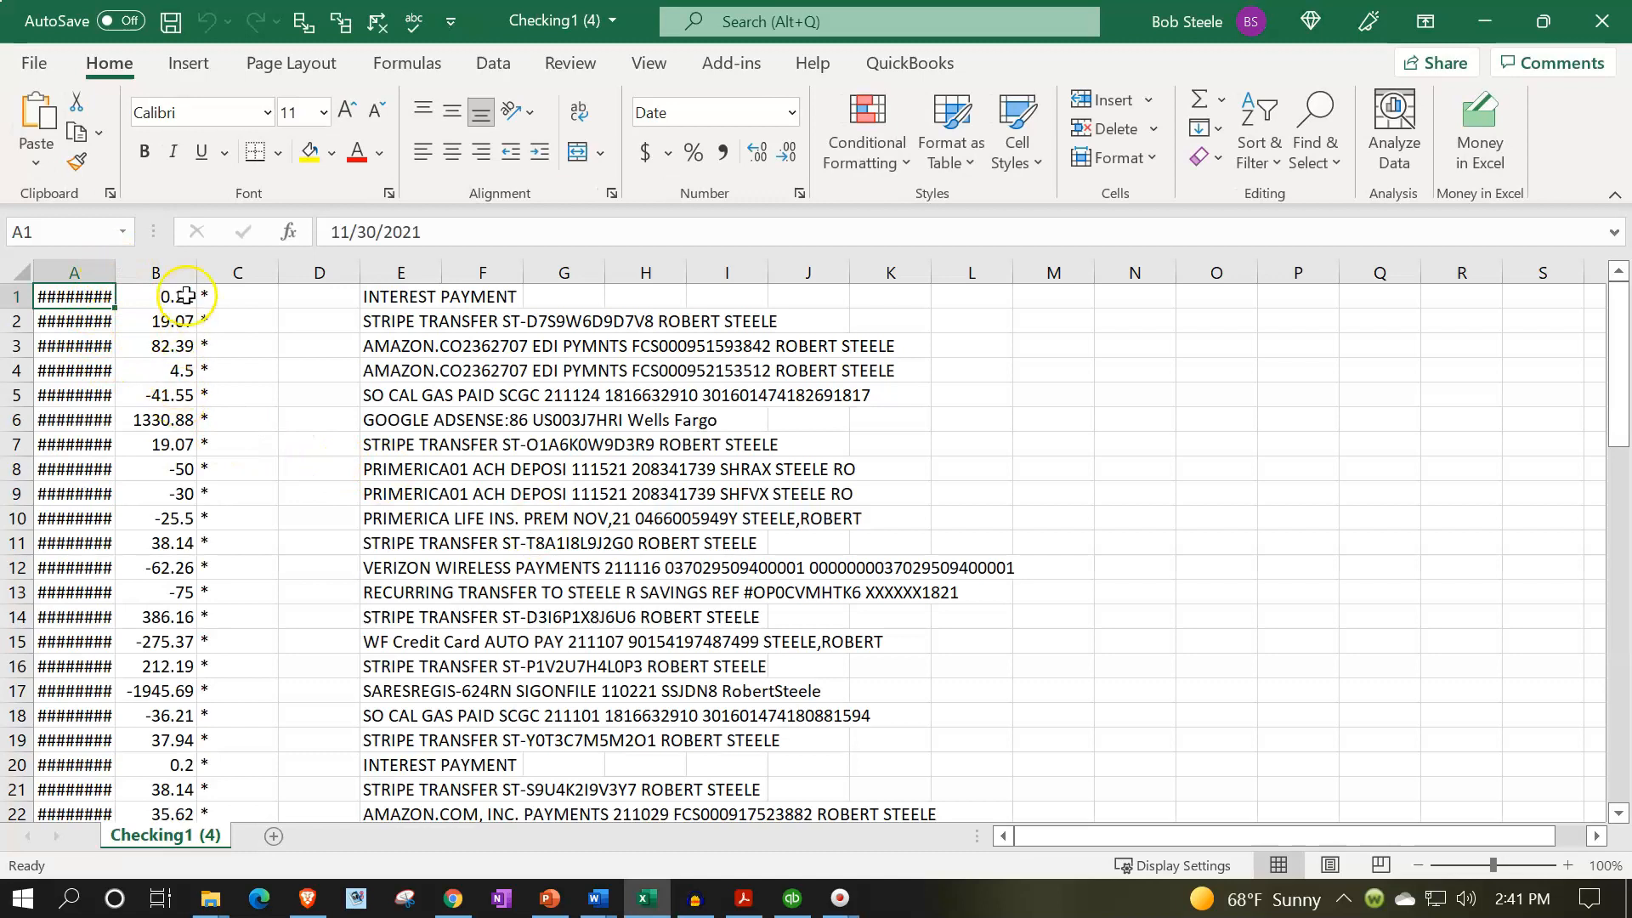
pyautogui.doubleClick(117, 270)
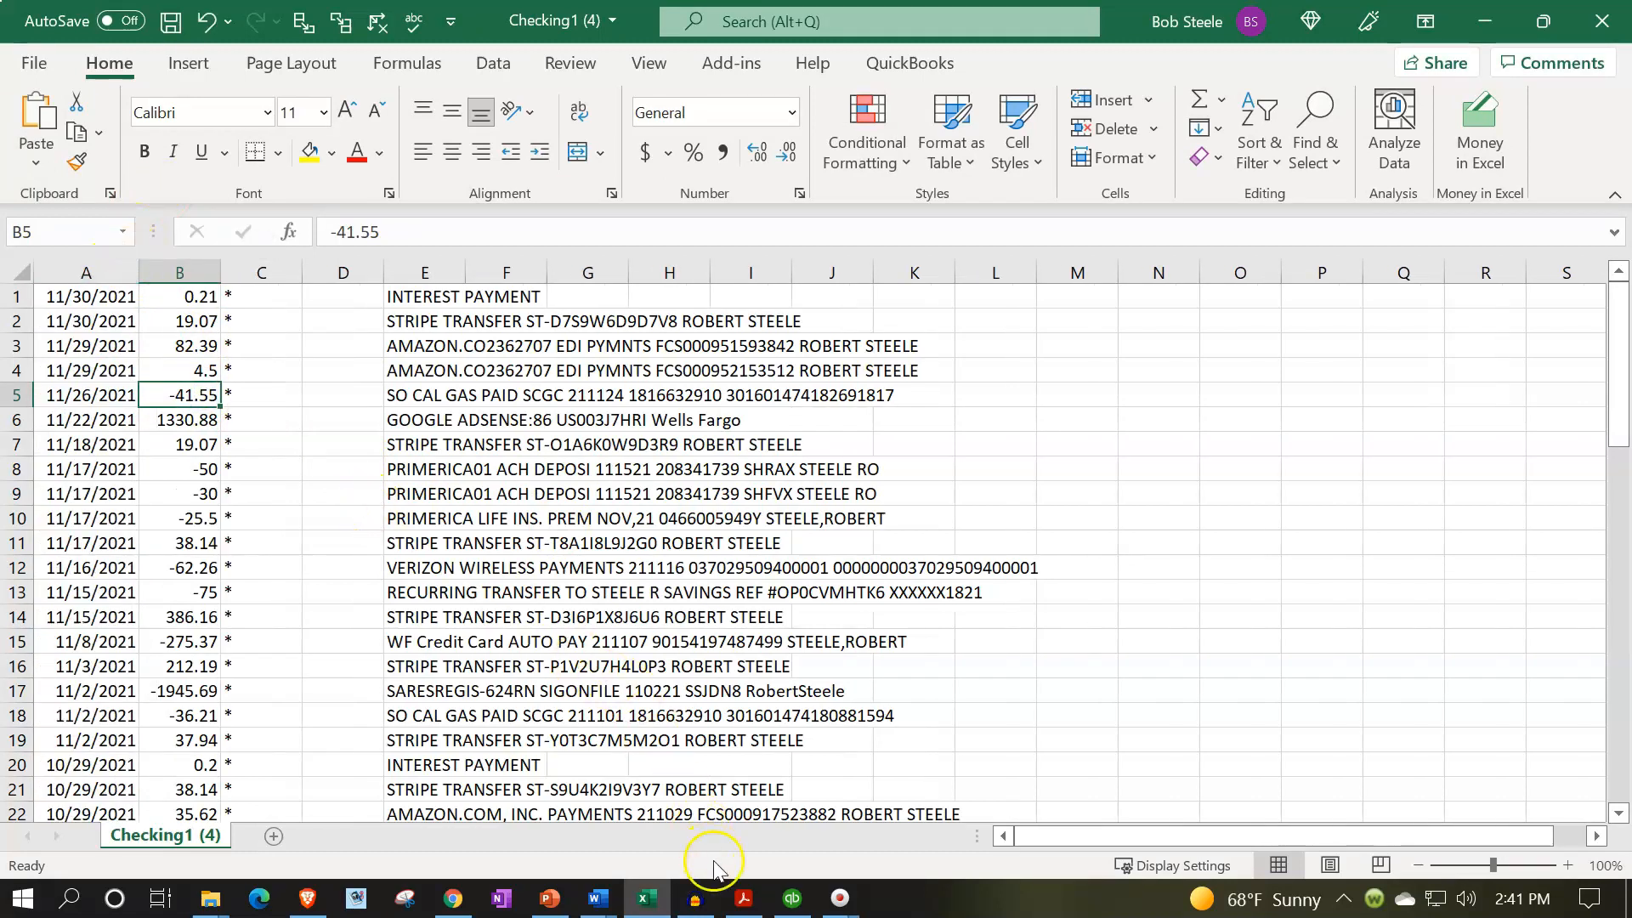
# - Switch to Adobe Acrobat Reader to view the Bank Stmt Jan.pdf statement, then return to the Excel transaction list
pyautogui.click(744, 898)
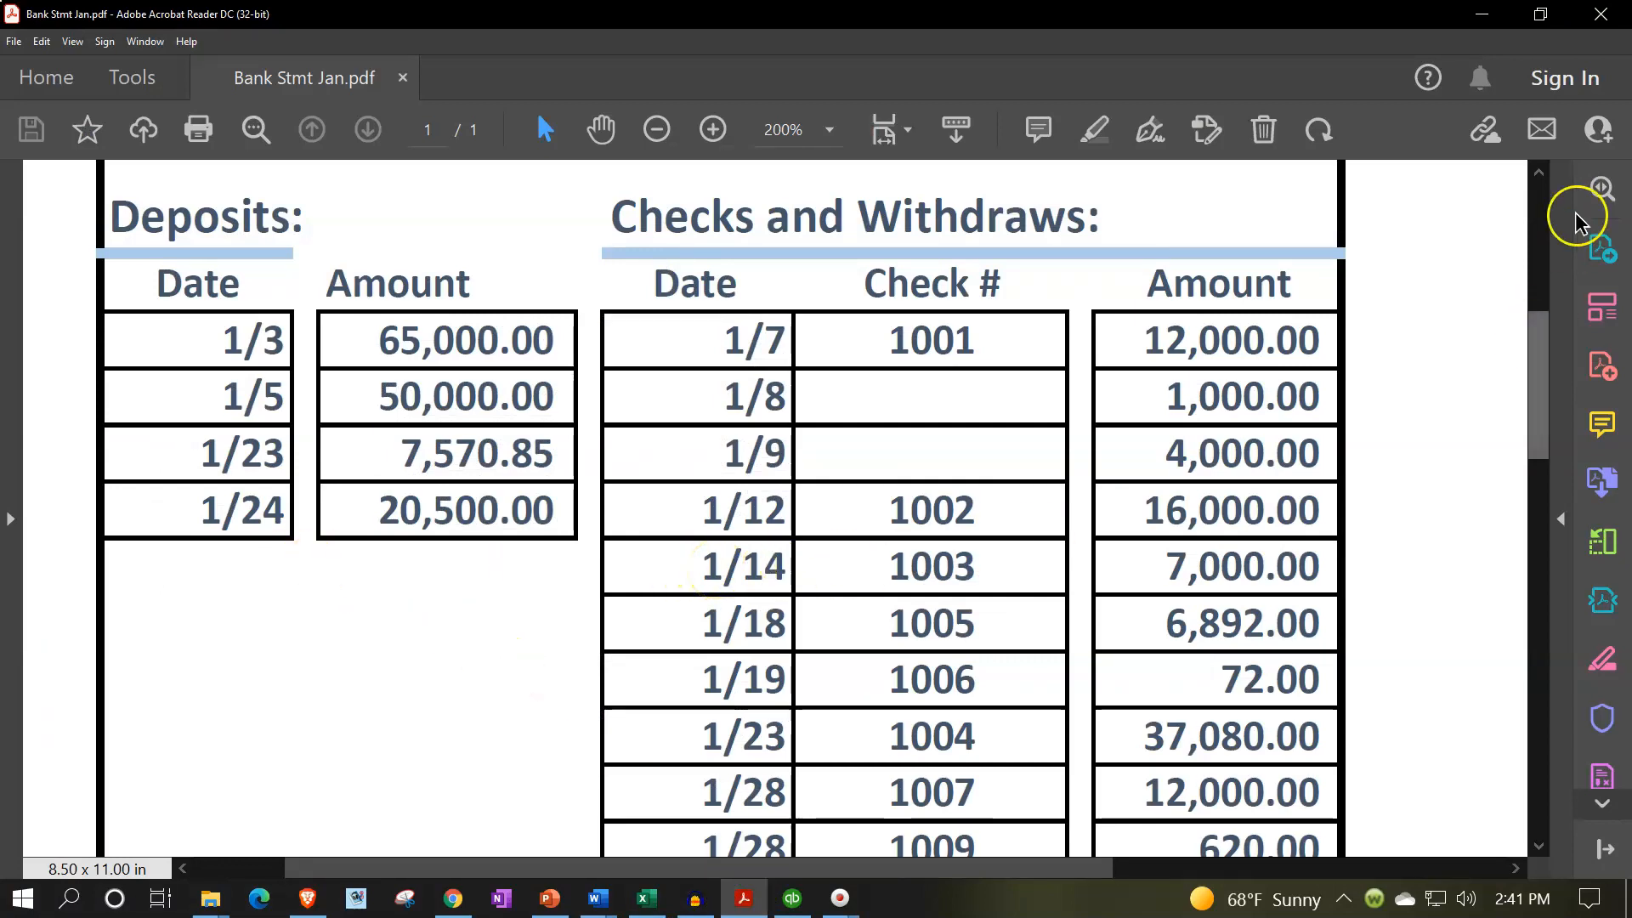
pyautogui.click(1485, 15)
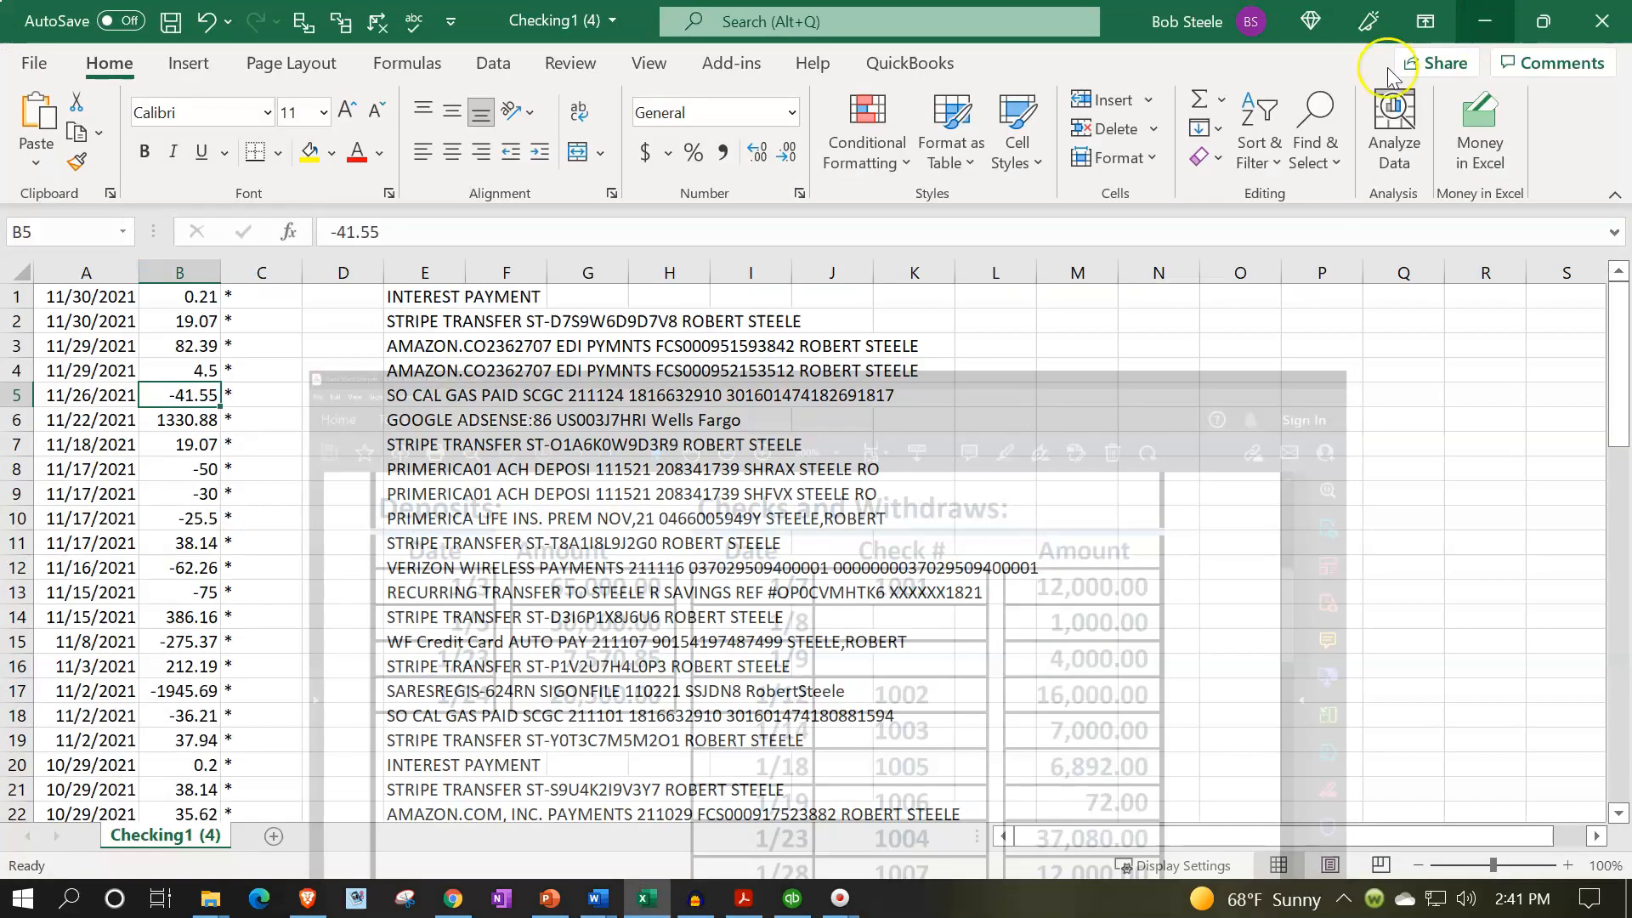
# - Examine the date, amount and description columns of Checking1 (4), then close the workbook without saving
pyautogui.click(98, 272)
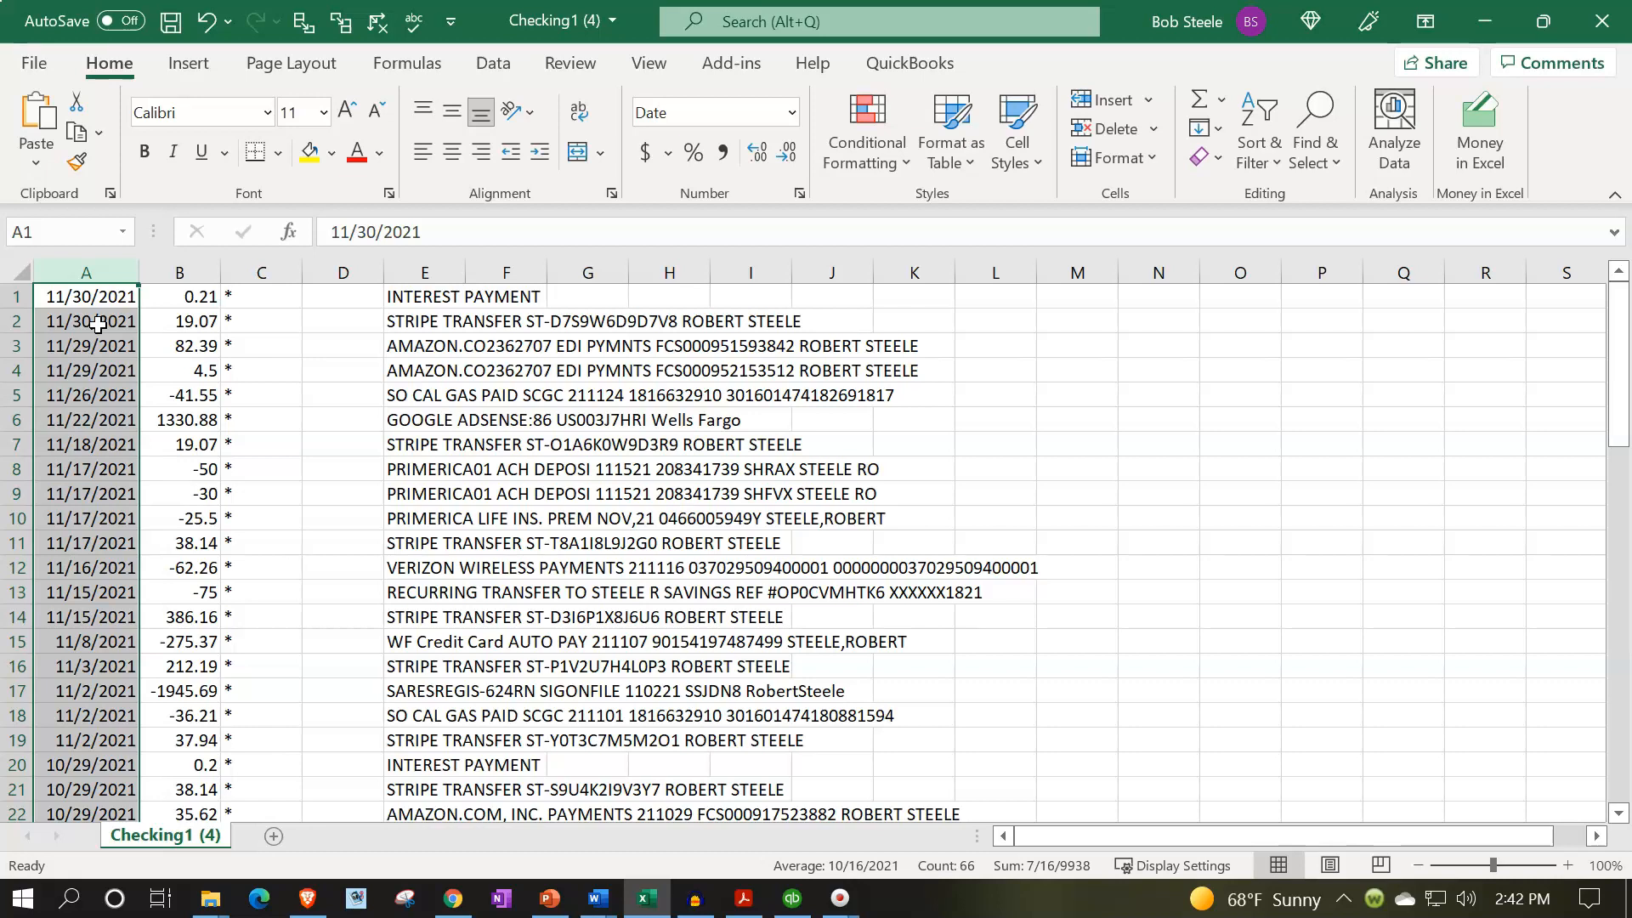
pyautogui.click(166, 272)
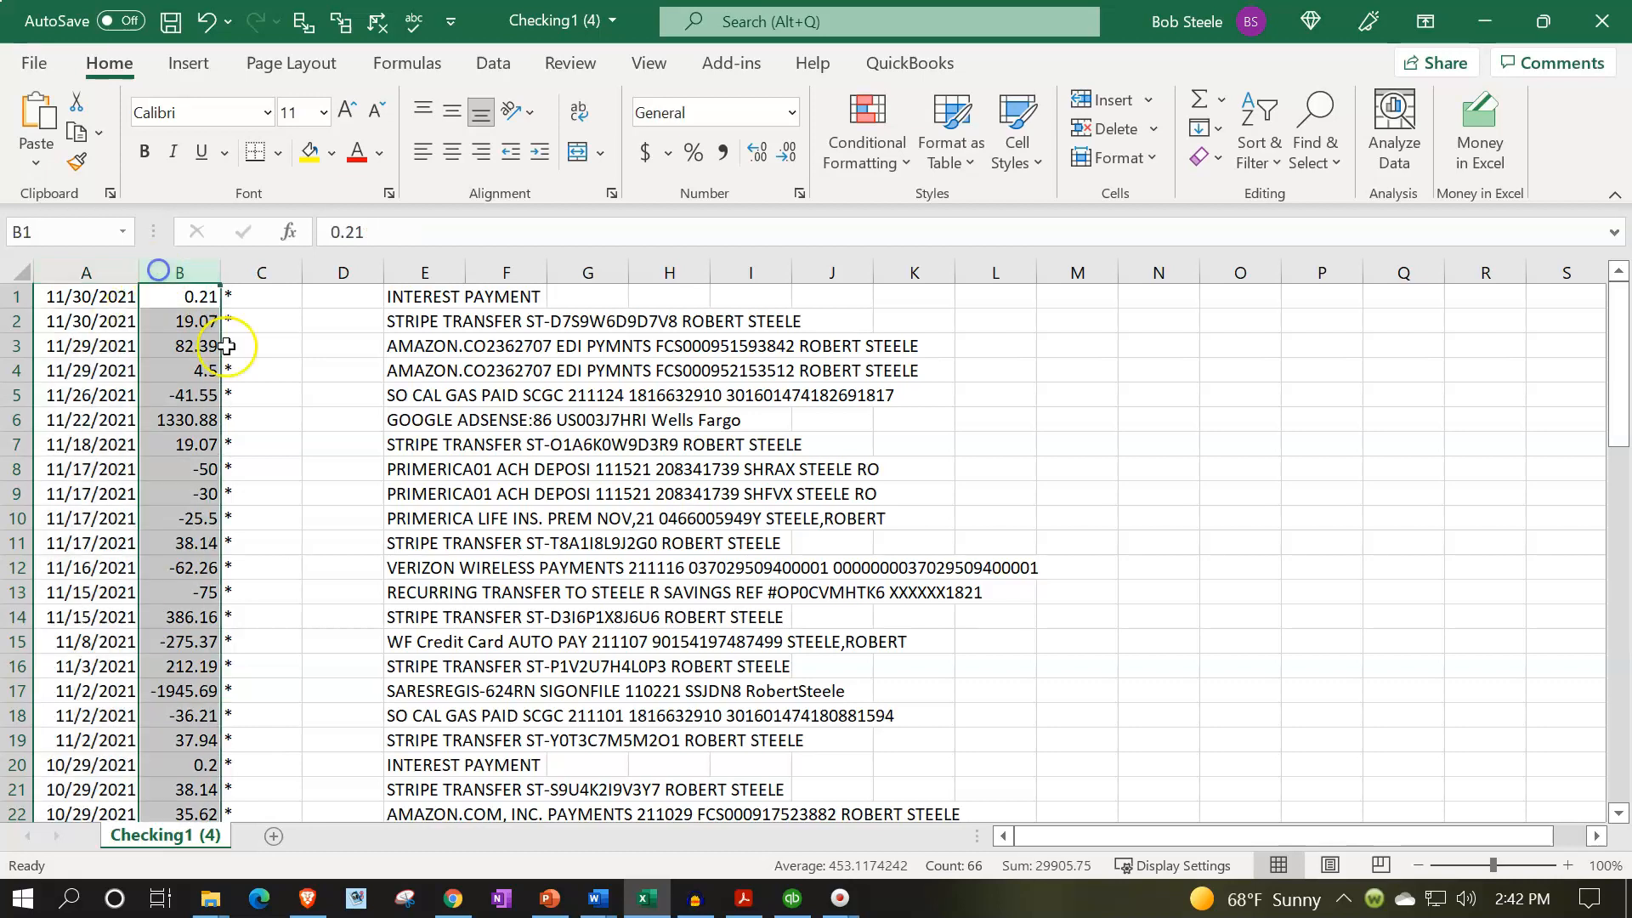
pyautogui.click(450, 270)
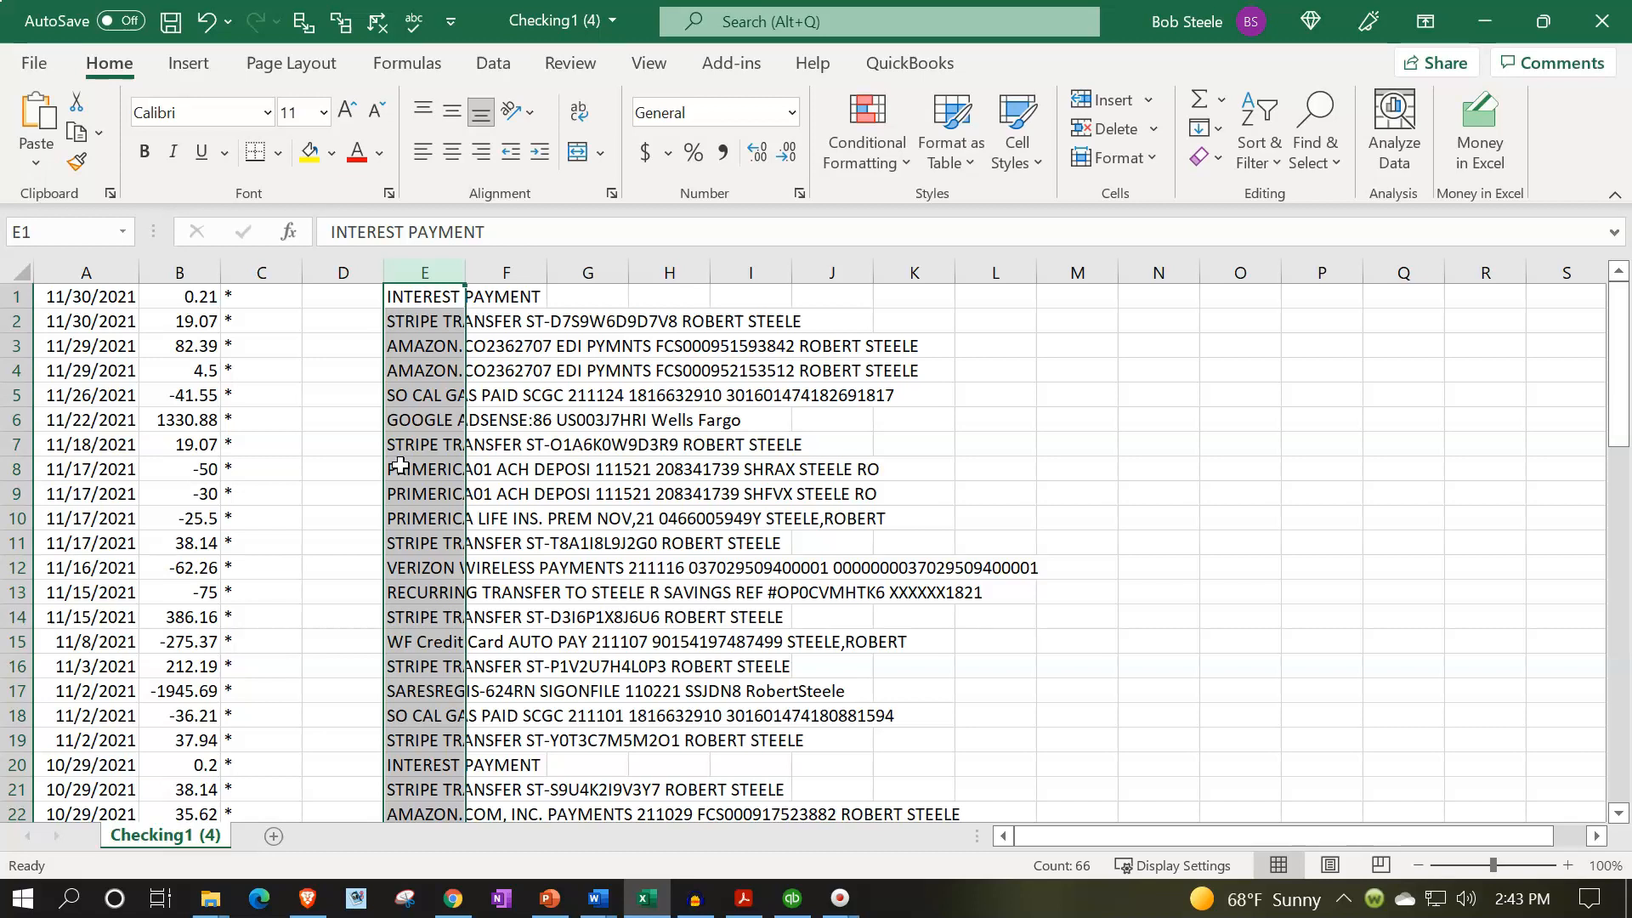
pyautogui.click(603, 512)
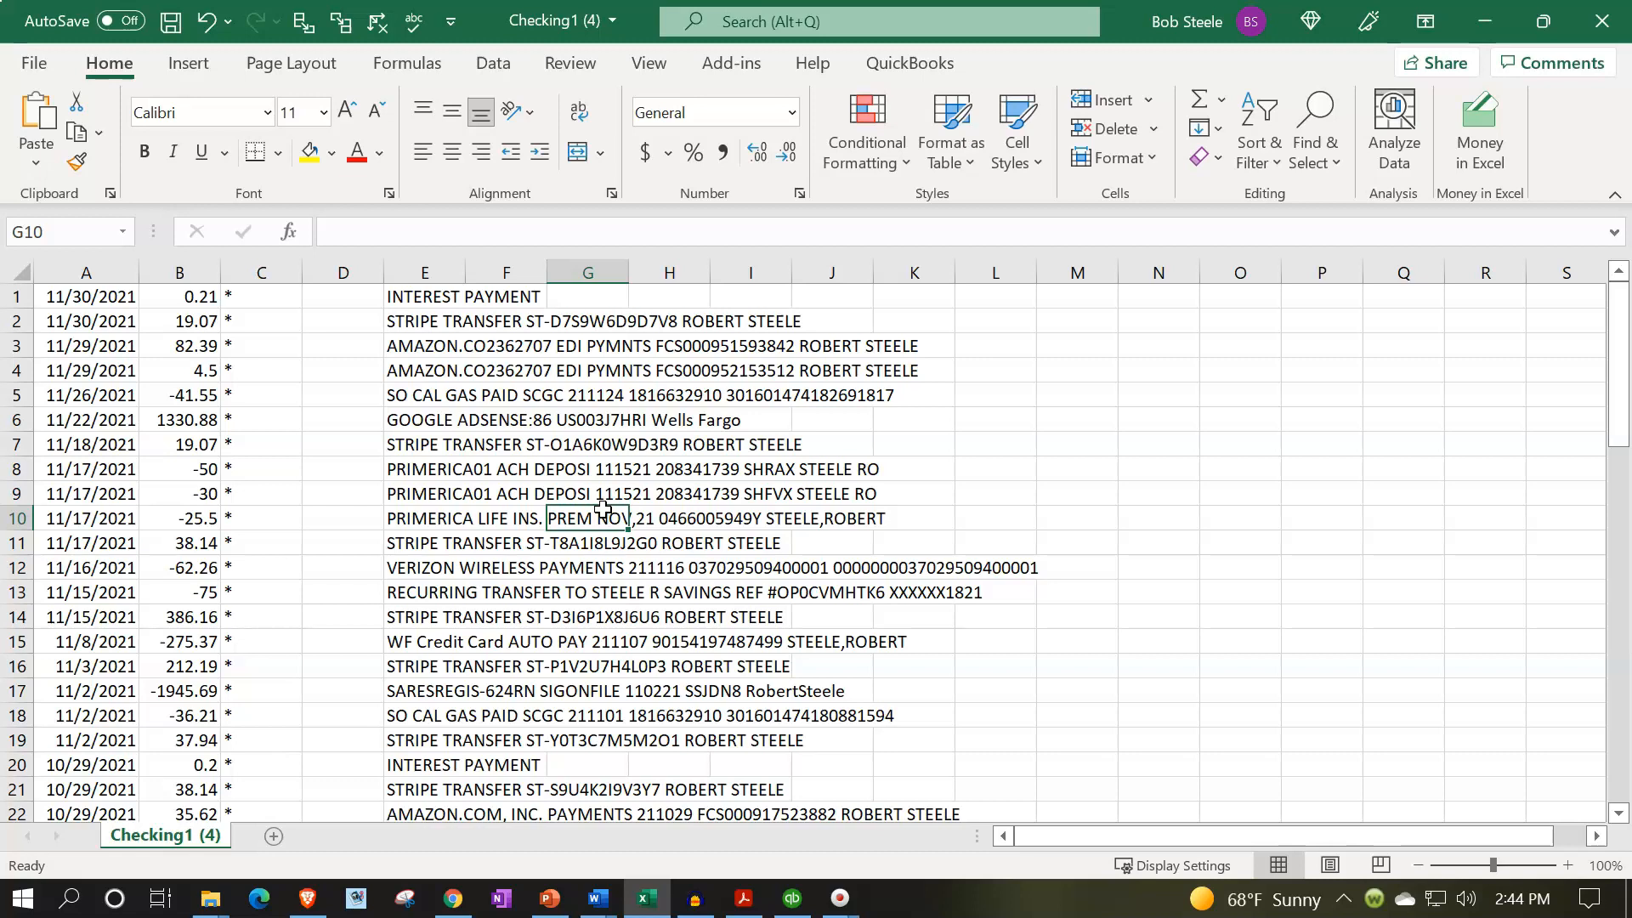
pyautogui.click(1606, 27)
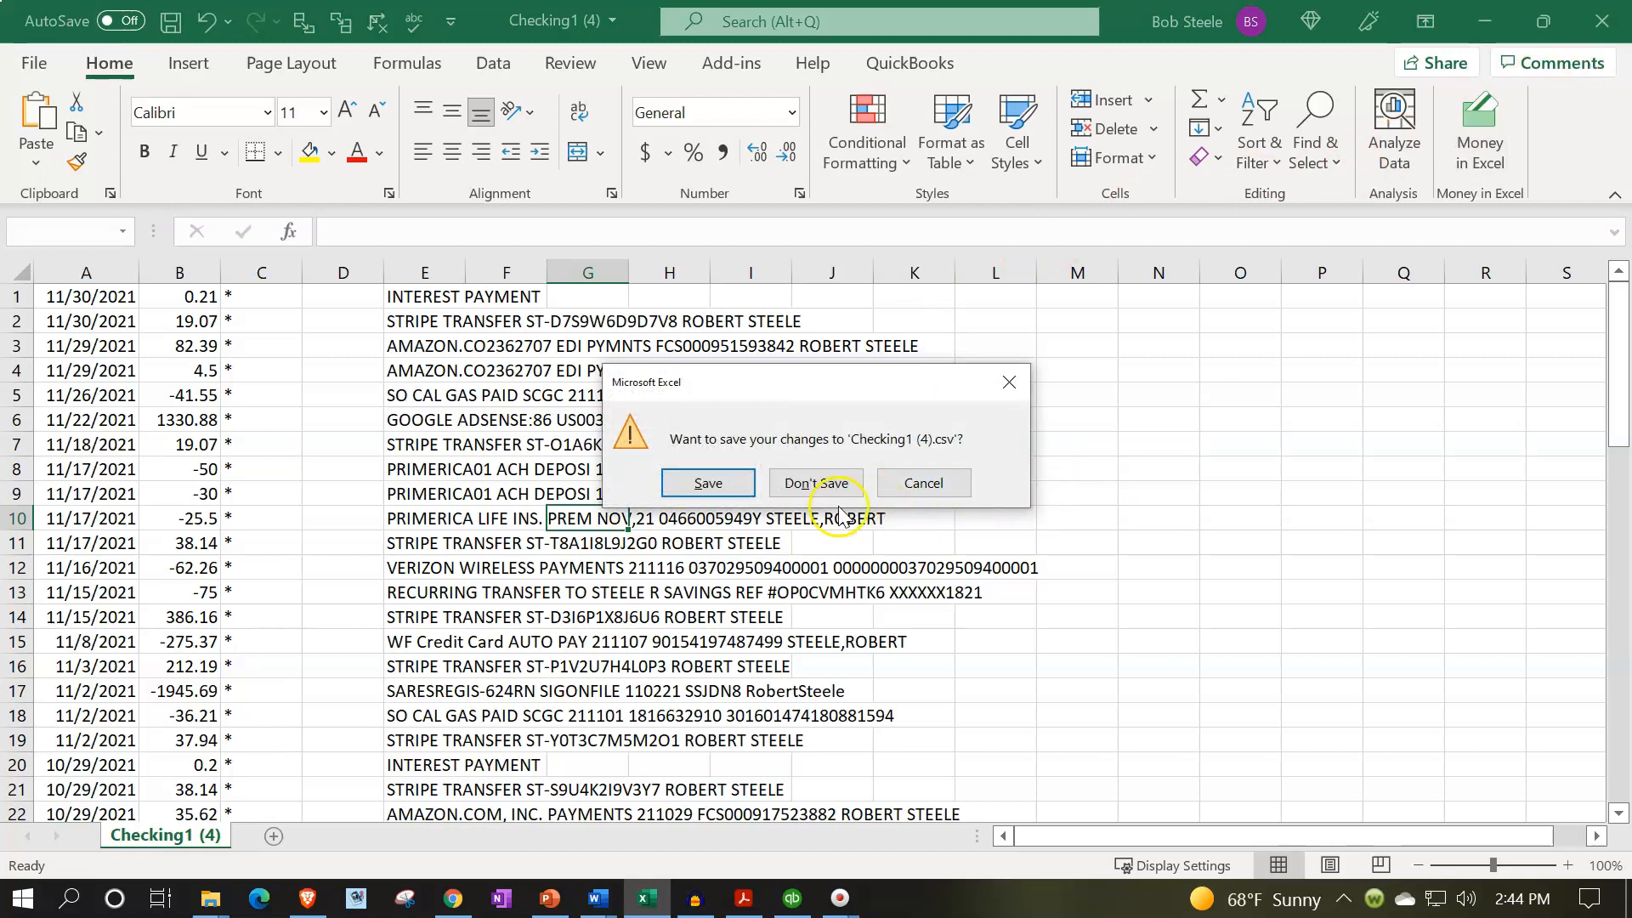
pyautogui.click(811, 495)
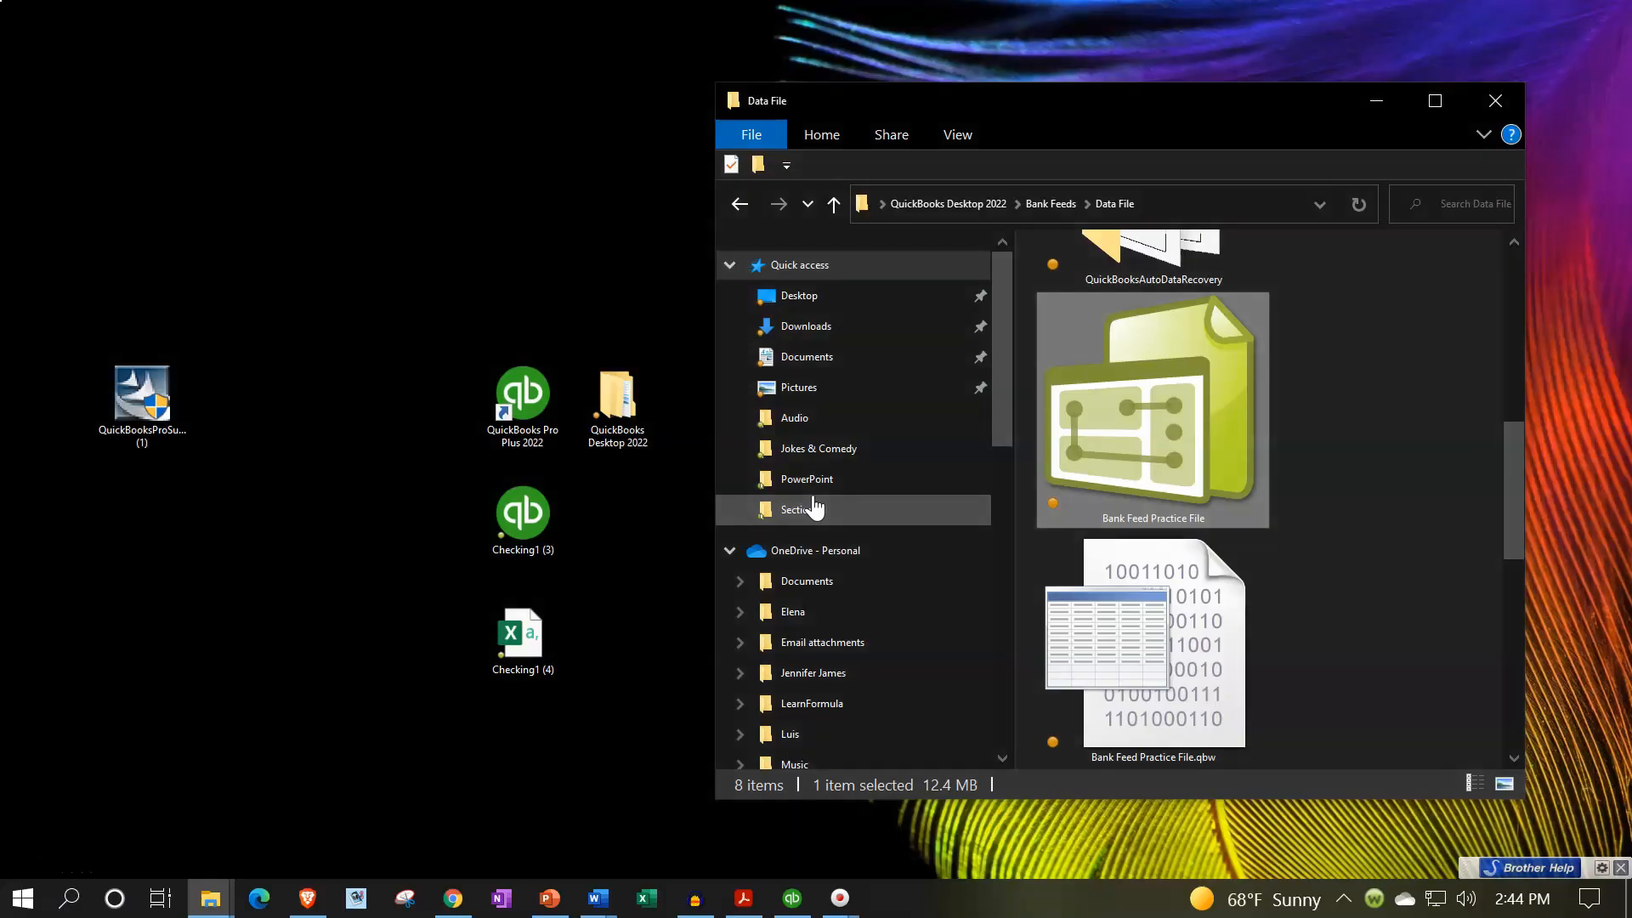
# - Select the Checking1 (3) file on the desktop and switch back to QuickBooks Desktop
pyautogui.click(553, 520)
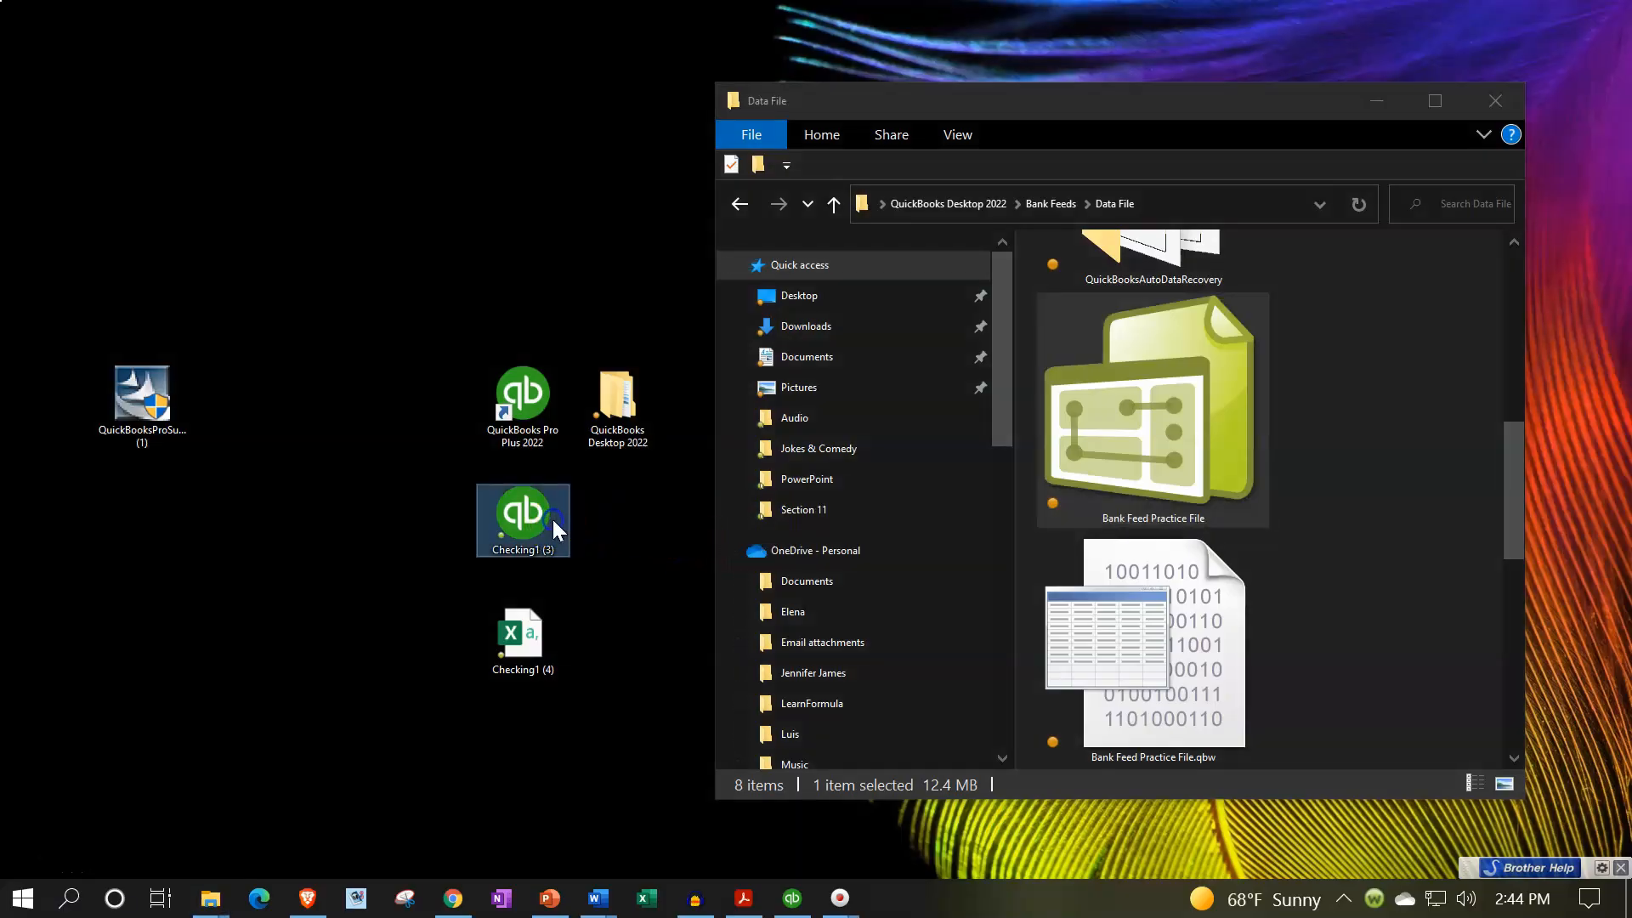
pyautogui.click(799, 904)
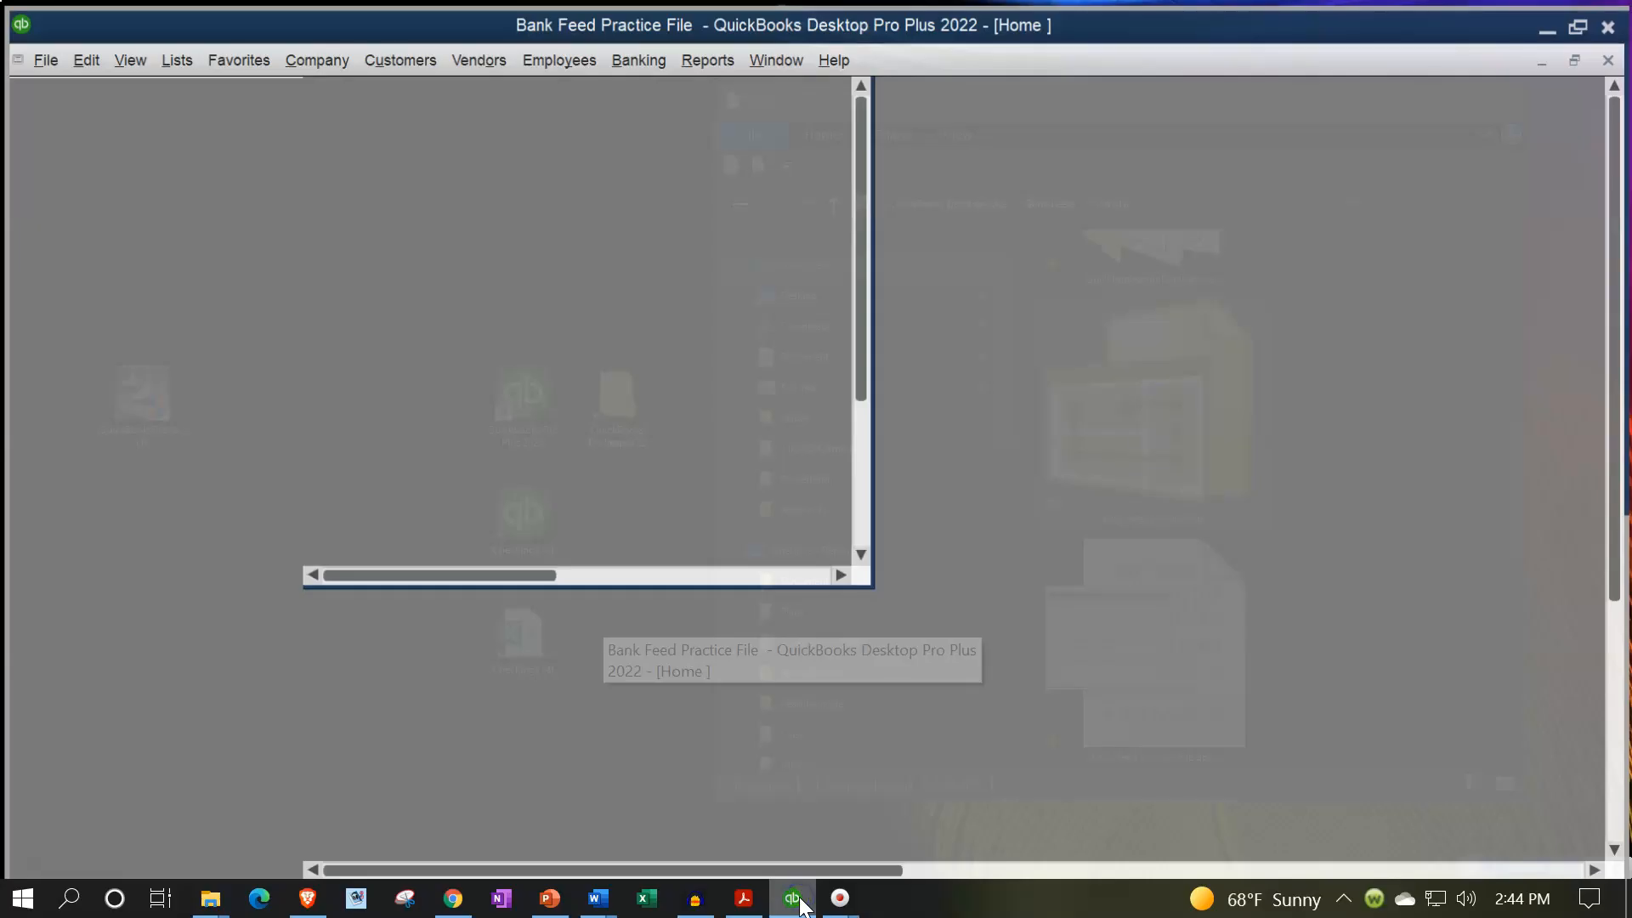